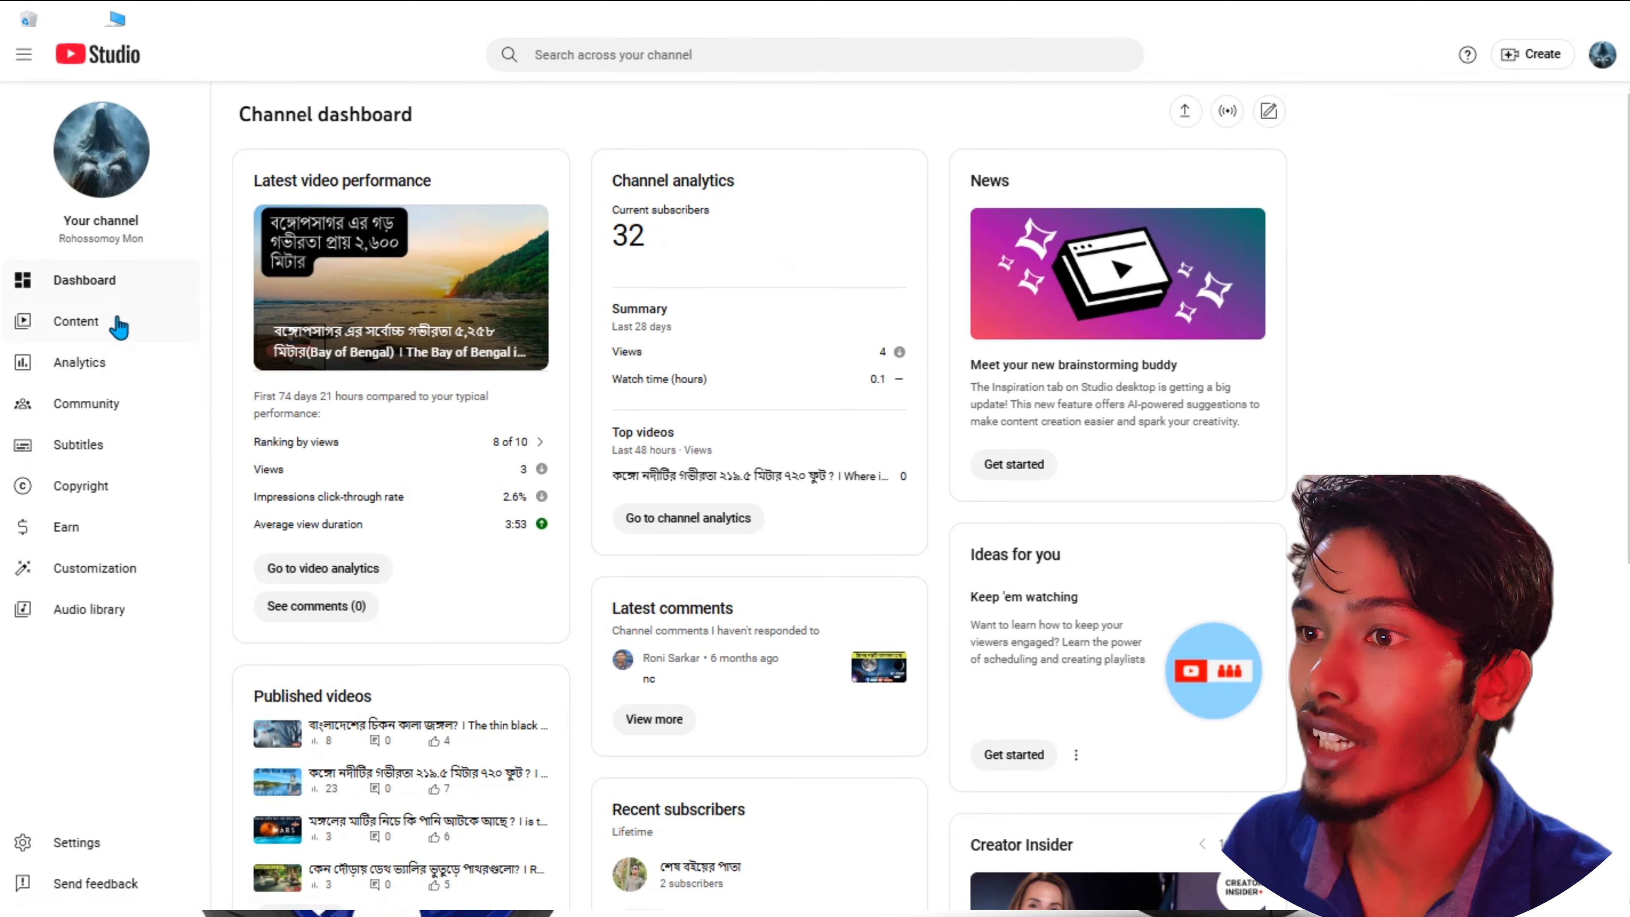
- Open the channel's content list and look through the uploaded videos
{"action": "left_click", "coordinate": [110, 333]}
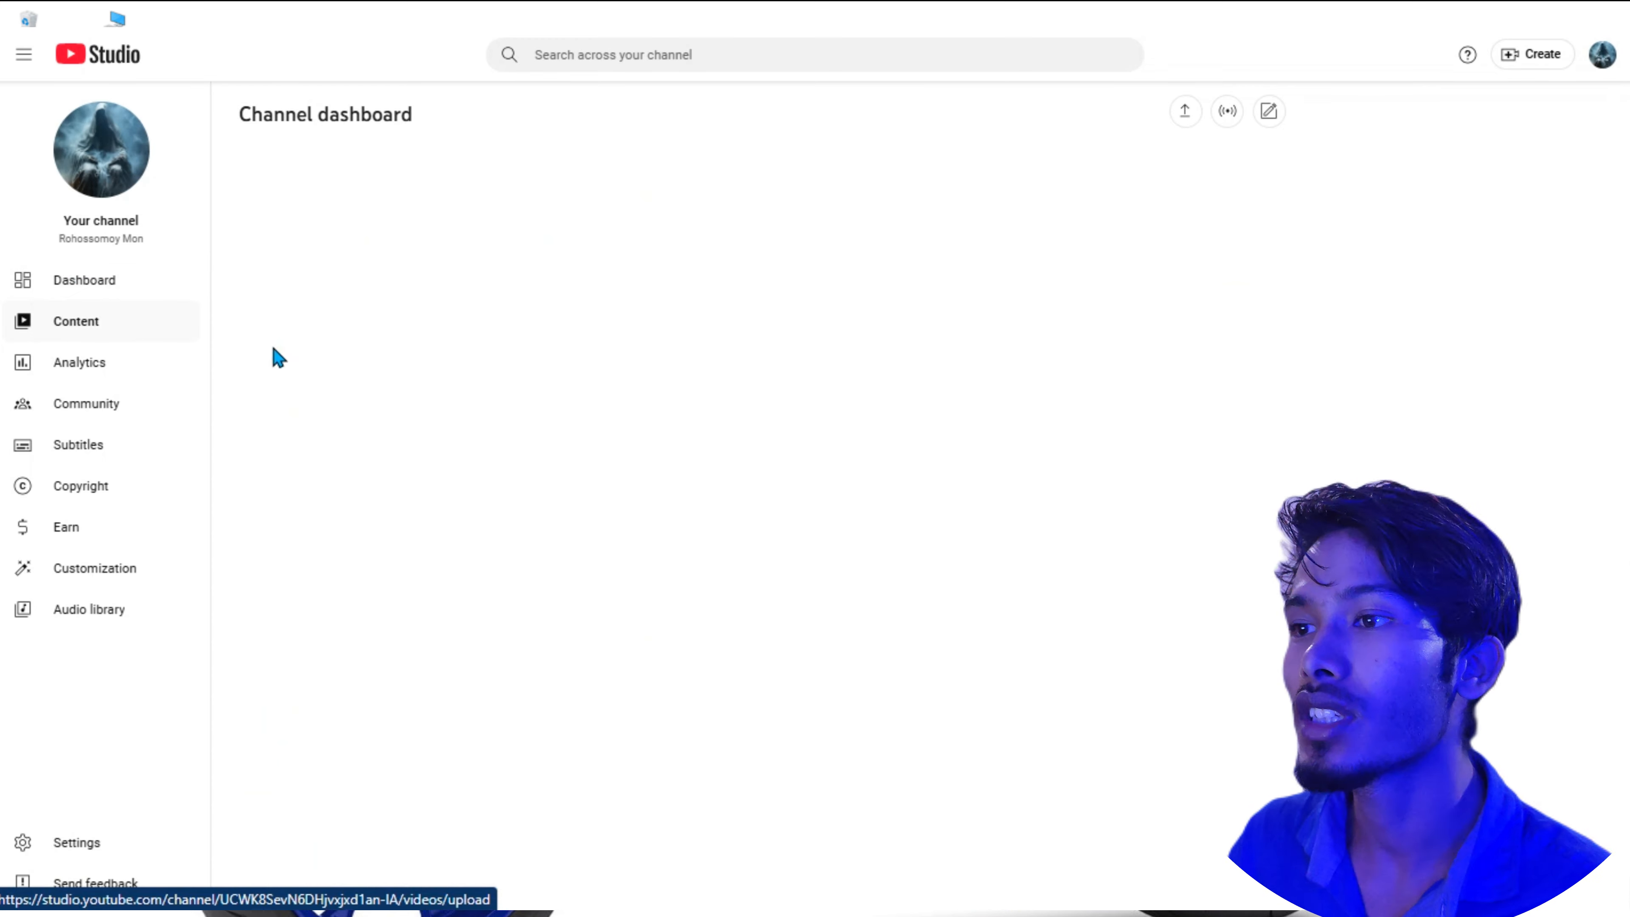
{"action": "scroll", "coordinate": [324, 279], "scroll_direction": "down", "scroll_amount": 5}
{"action": "scroll", "coordinate": [324, 280], "scroll_direction": "down", "scroll_amount": 7}
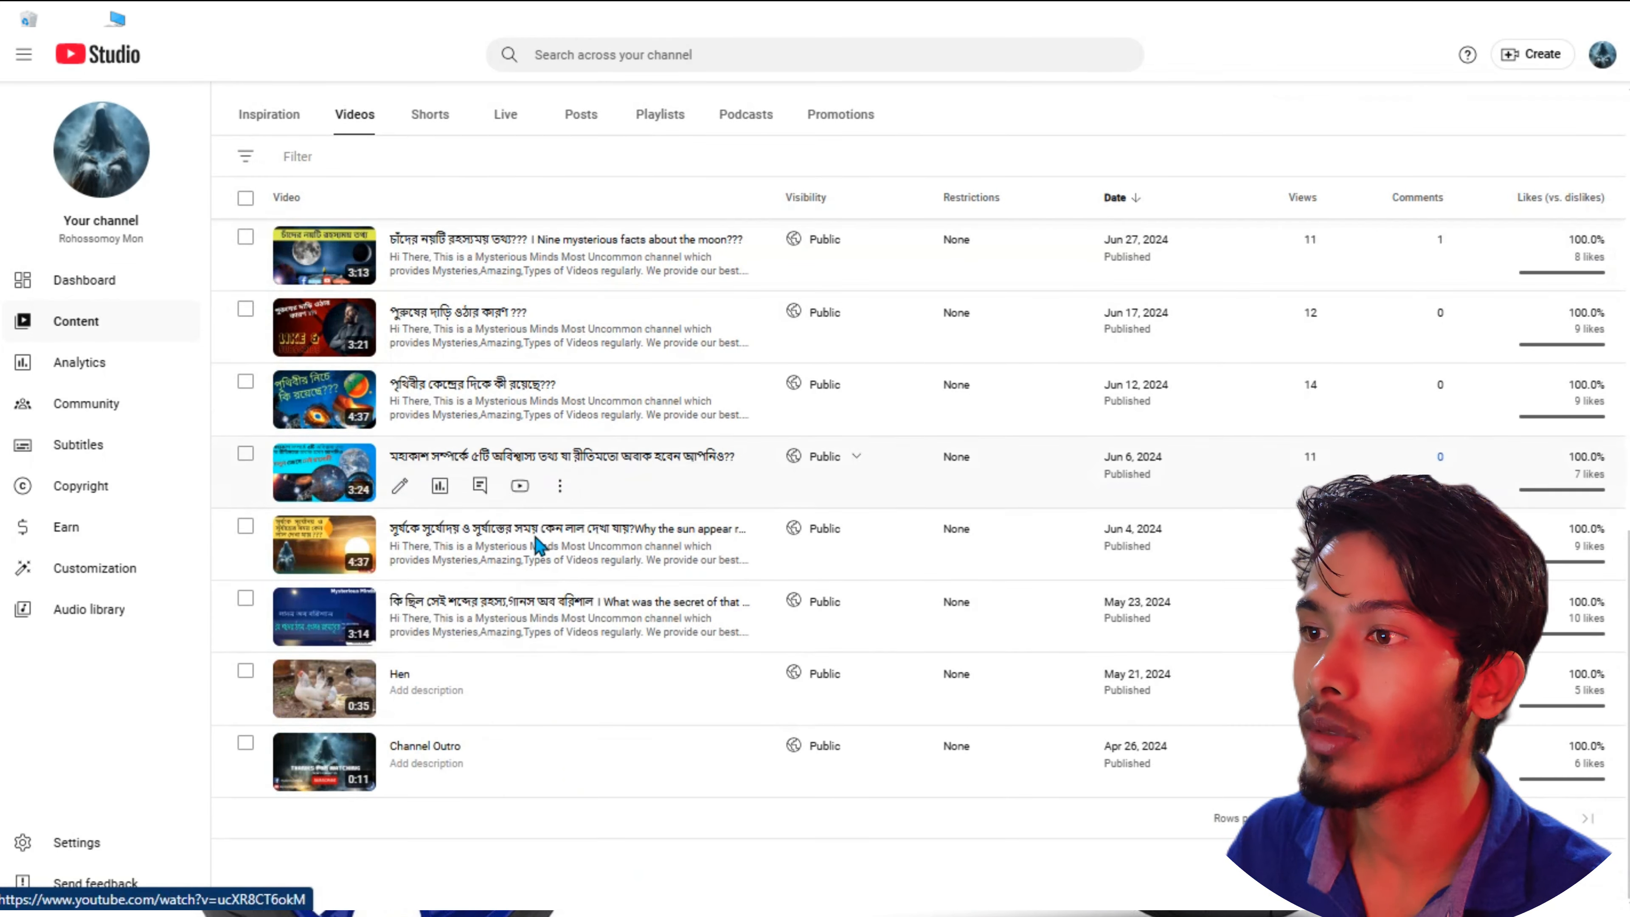
{"action": "scroll", "coordinate": [539, 450], "scroll_direction": "up", "scroll_amount": 9}
{"action": "scroll", "coordinate": [382, 841], "scroll_direction": "up", "scroll_amount": 10}
{"action": "scroll", "coordinate": [408, 346], "scroll_direction": "down", "scroll_amount": 15}
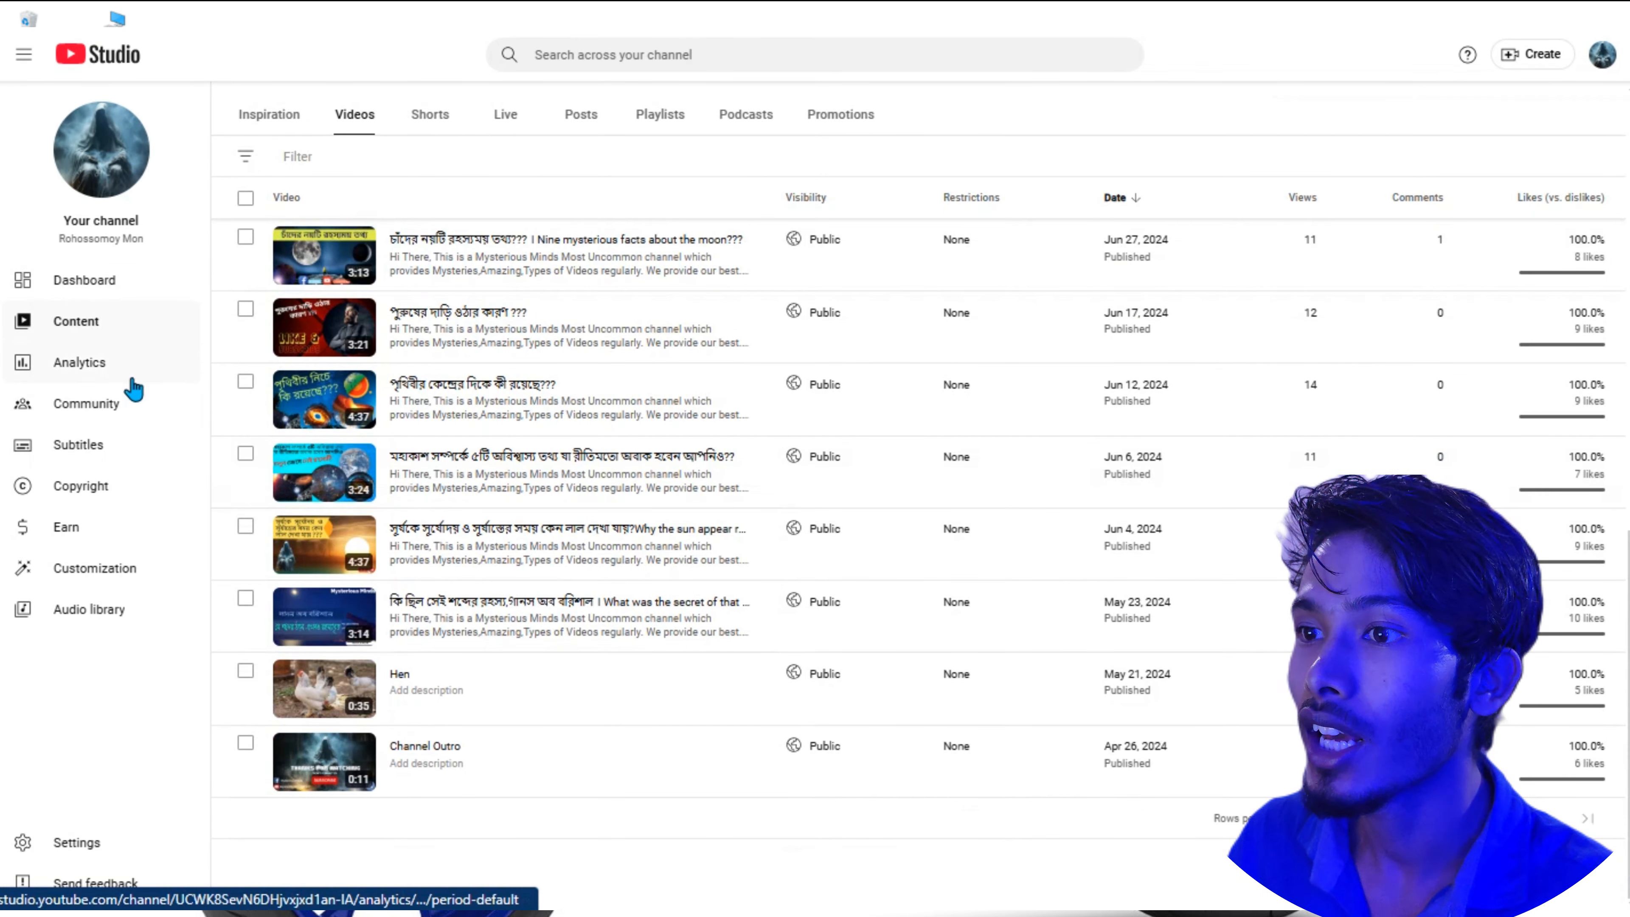
- Open the channel analytics overview and set the reporting period to Lifetime
{"action": "left_click", "coordinate": [110, 374]}
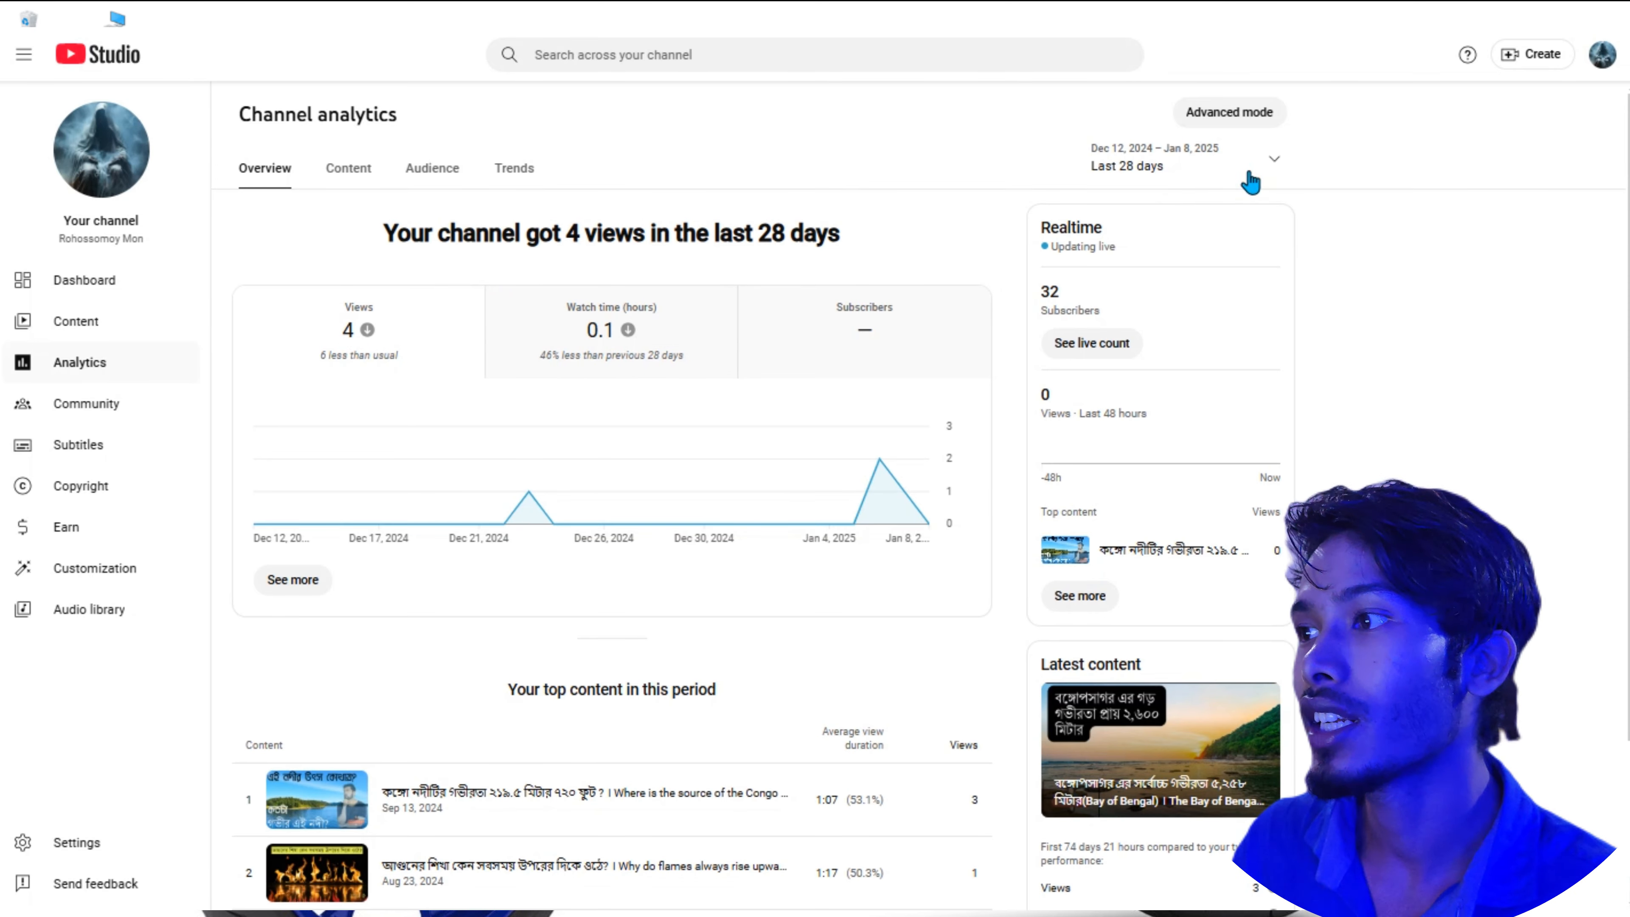
{"action": "left_click", "coordinate": [1274, 164]}
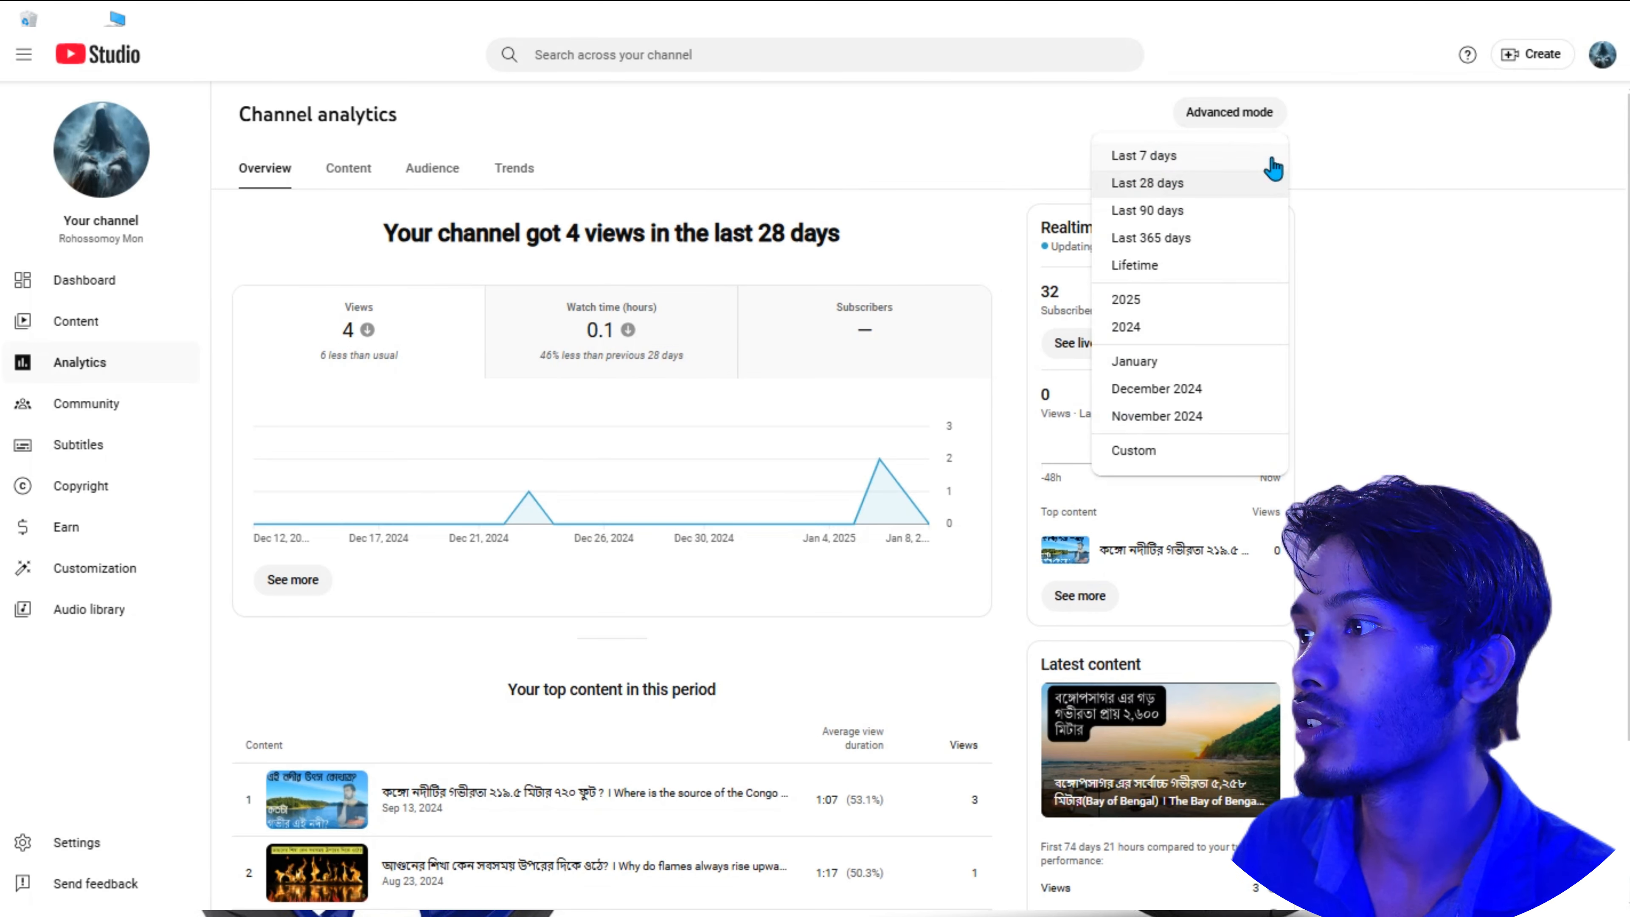
{"action": "left_click", "coordinate": [1152, 265]}
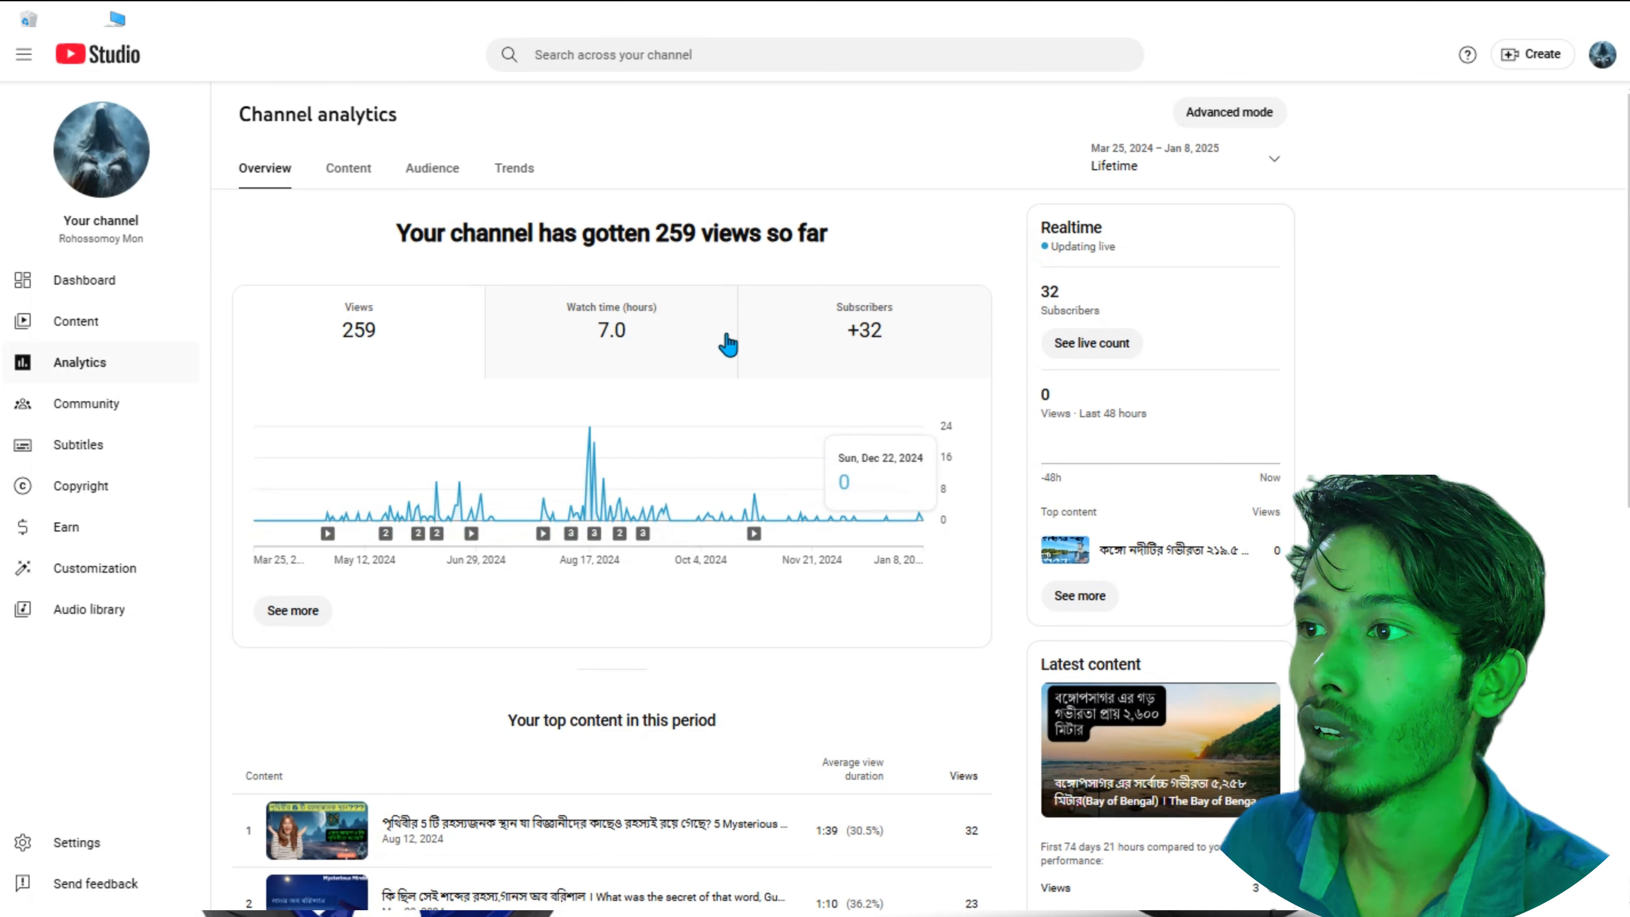
- Review the lifetime content analytics, including impressions, click-through rate, traffic sources and top videos, and open the audience analytics
{"action": "left_click", "coordinate": [368, 183]}
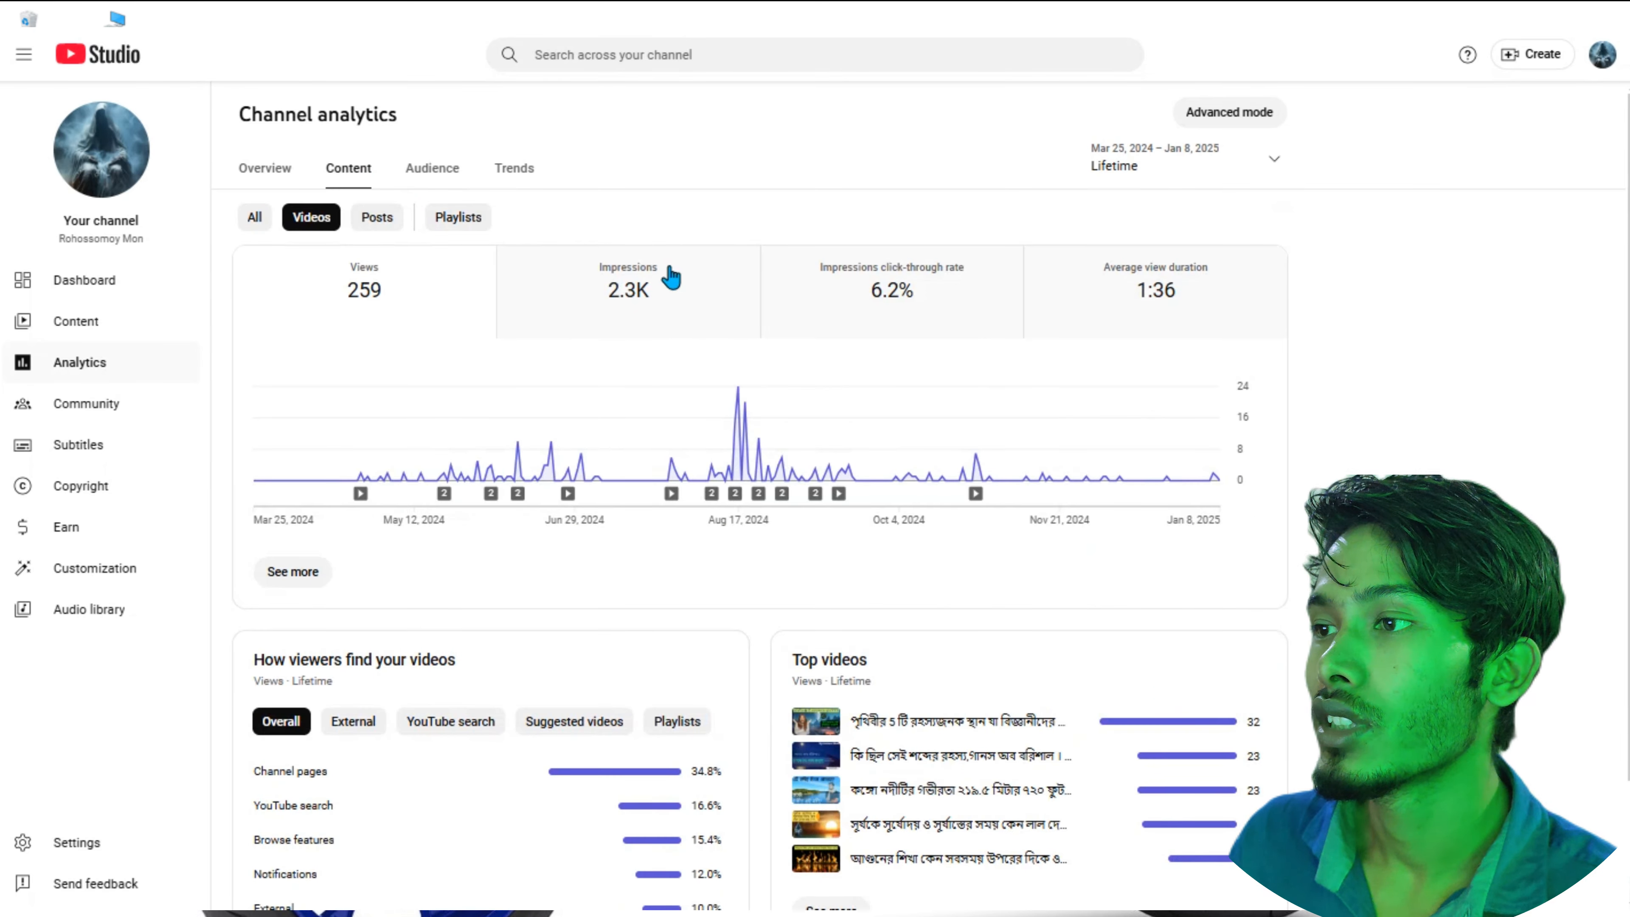
{"action": "mouse_move", "coordinate": [634, 307]}
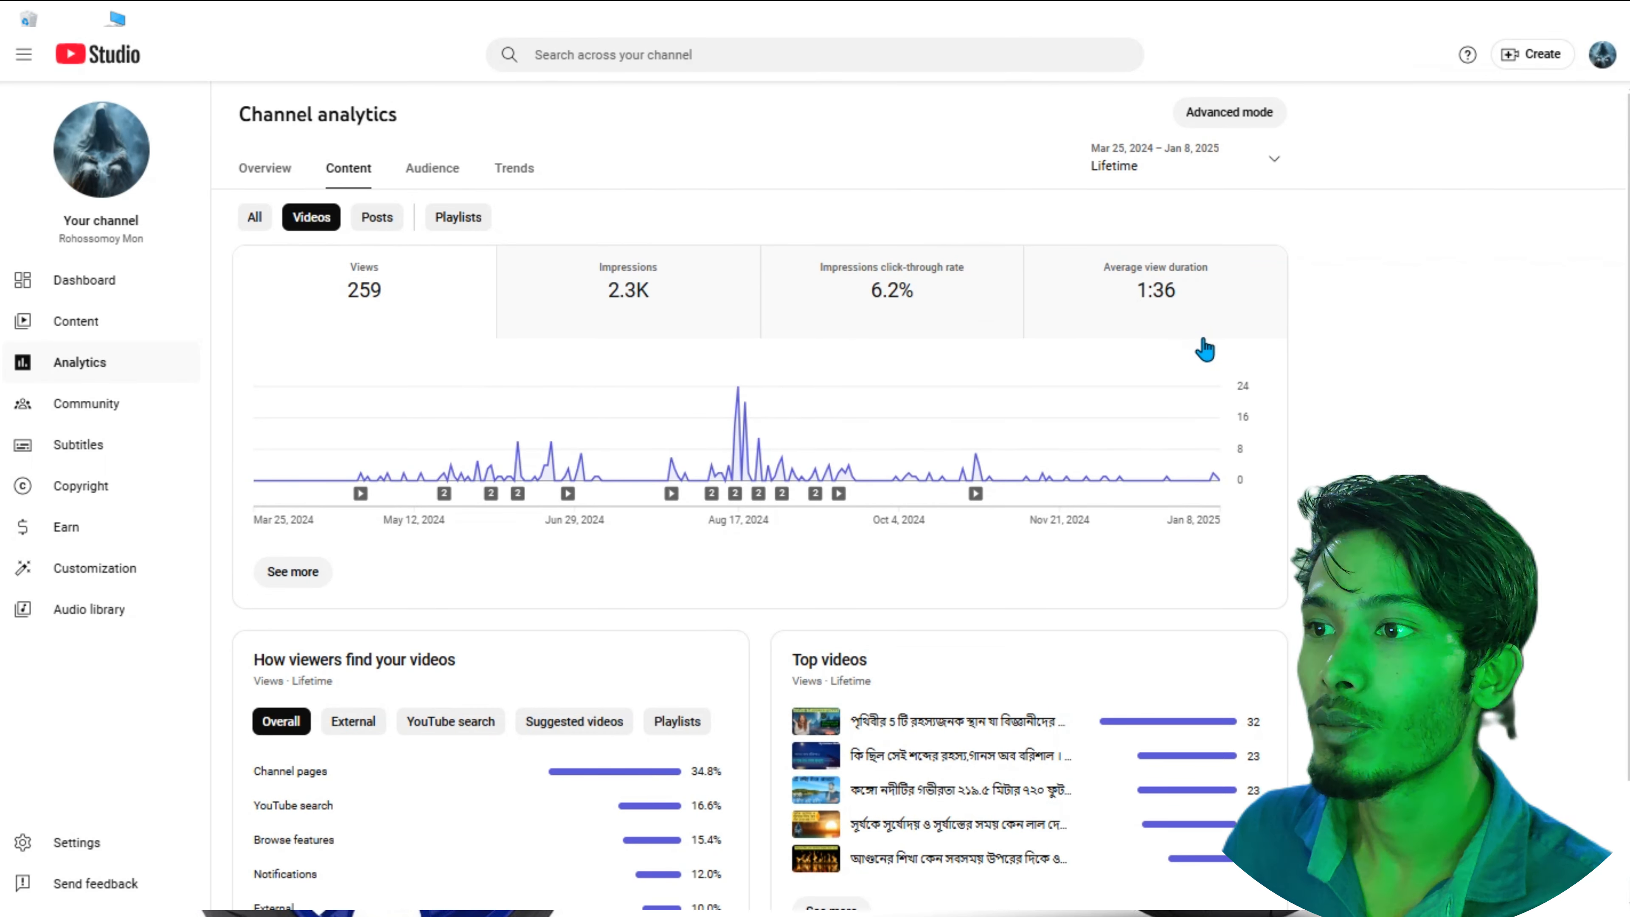
{"action": "scroll", "coordinate": [1172, 328], "scroll_direction": "down", "scroll_amount": 2}
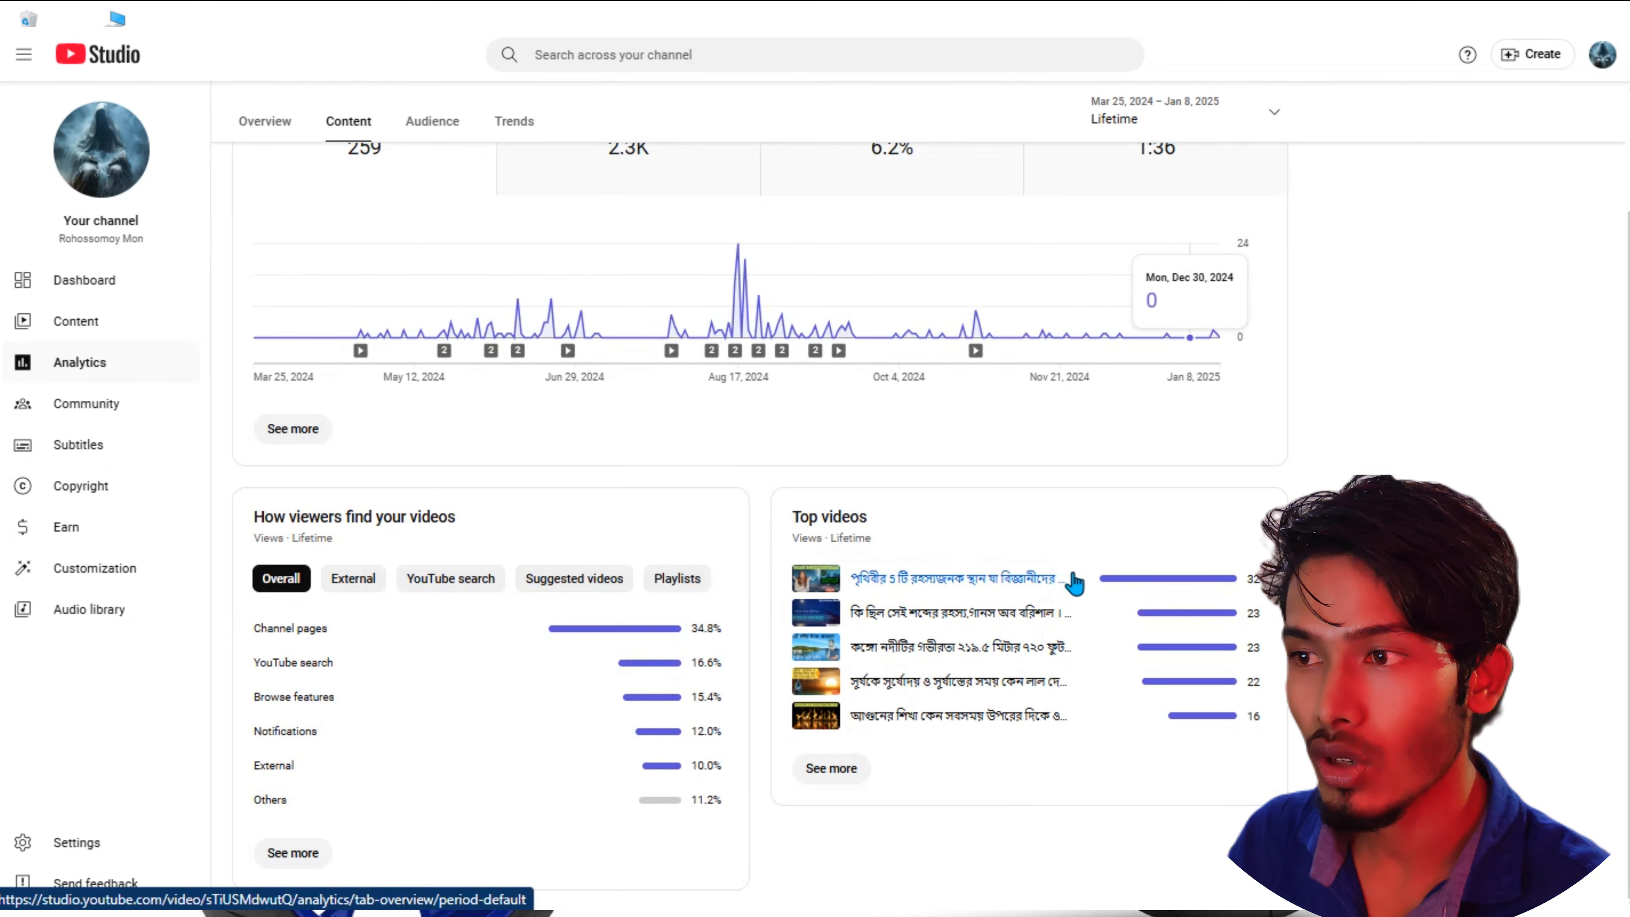
{"action": "scroll", "coordinate": [441, 196], "scroll_direction": "up", "scroll_amount": 2}
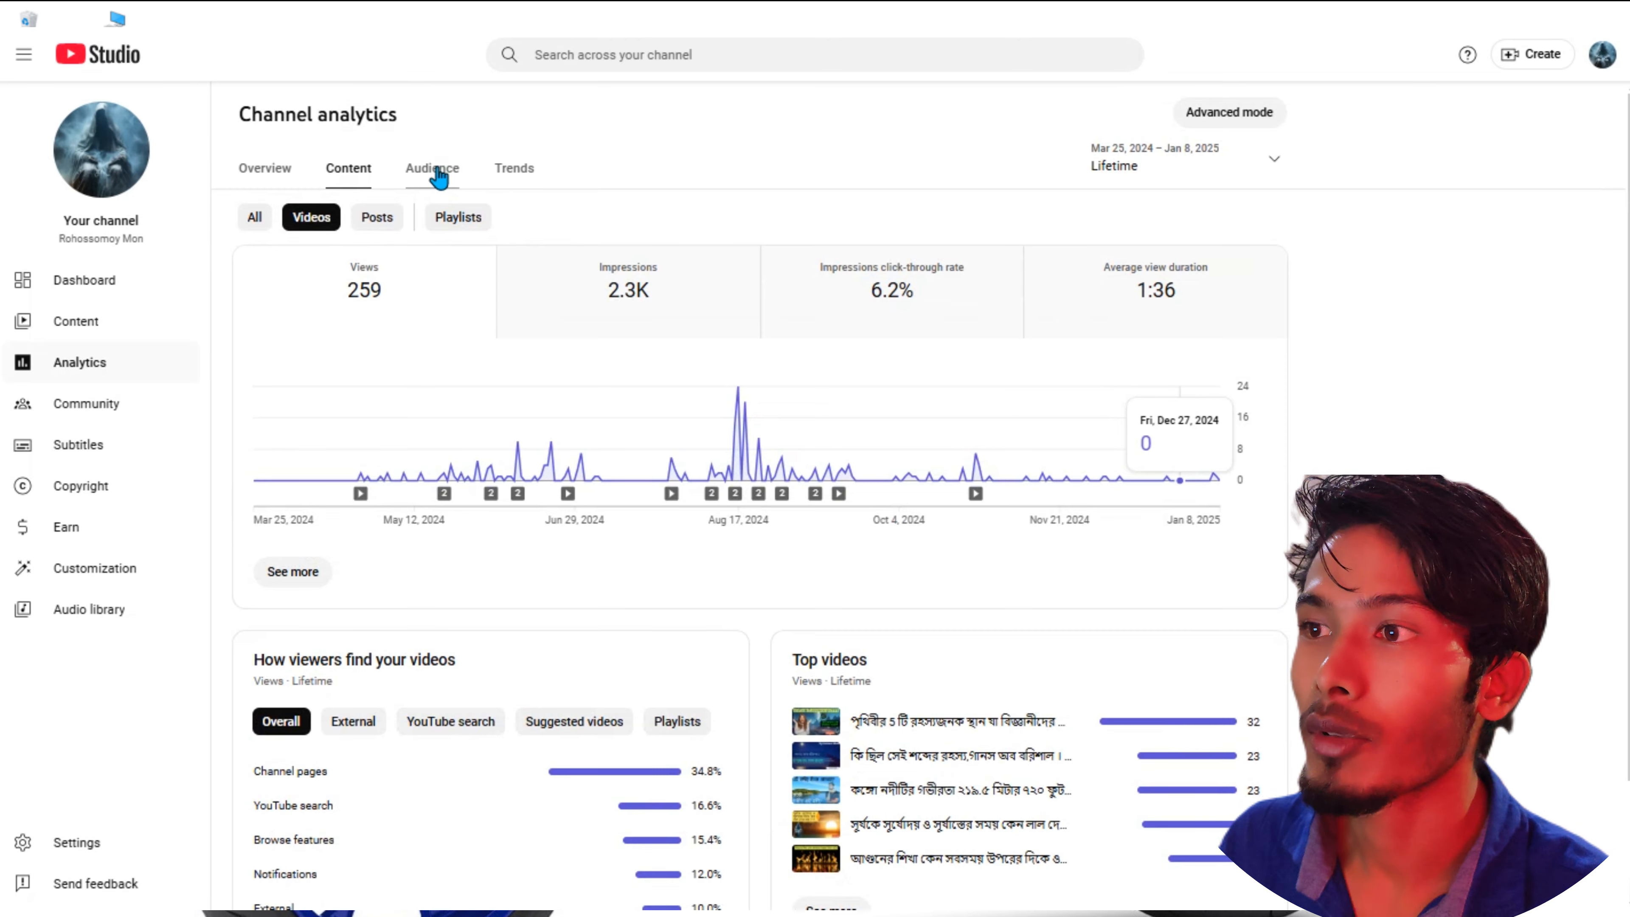
{"action": "left_click", "coordinate": [437, 170]}
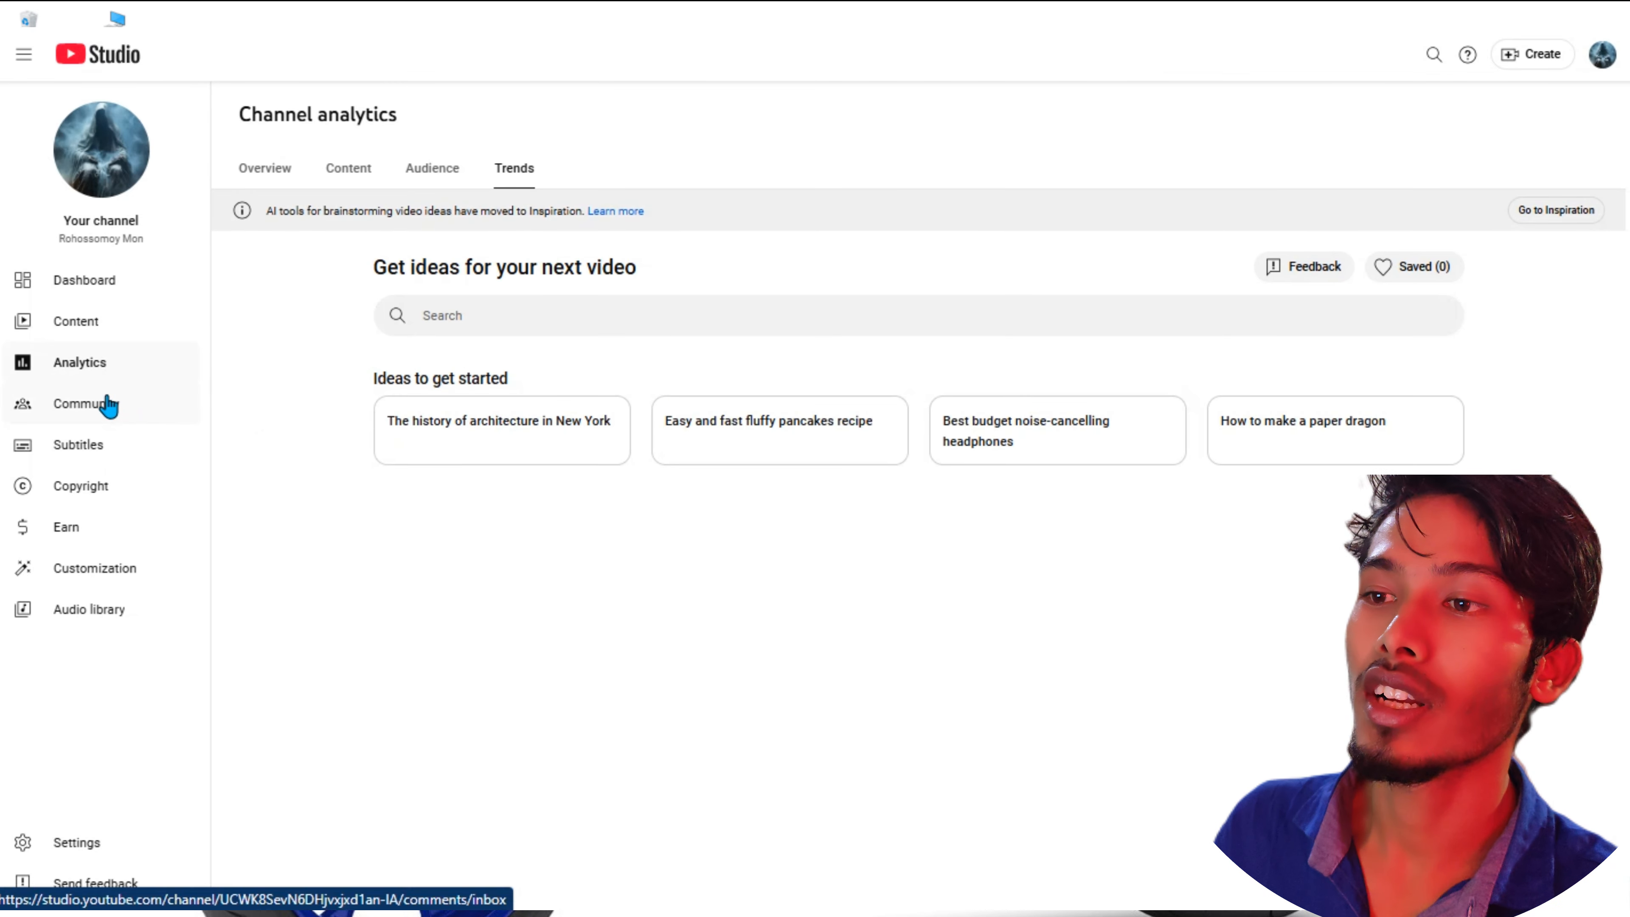
- Look over the channel's community comments, subtitles and copyright removal requests in turn
{"action": "left_click", "coordinate": [113, 406]}
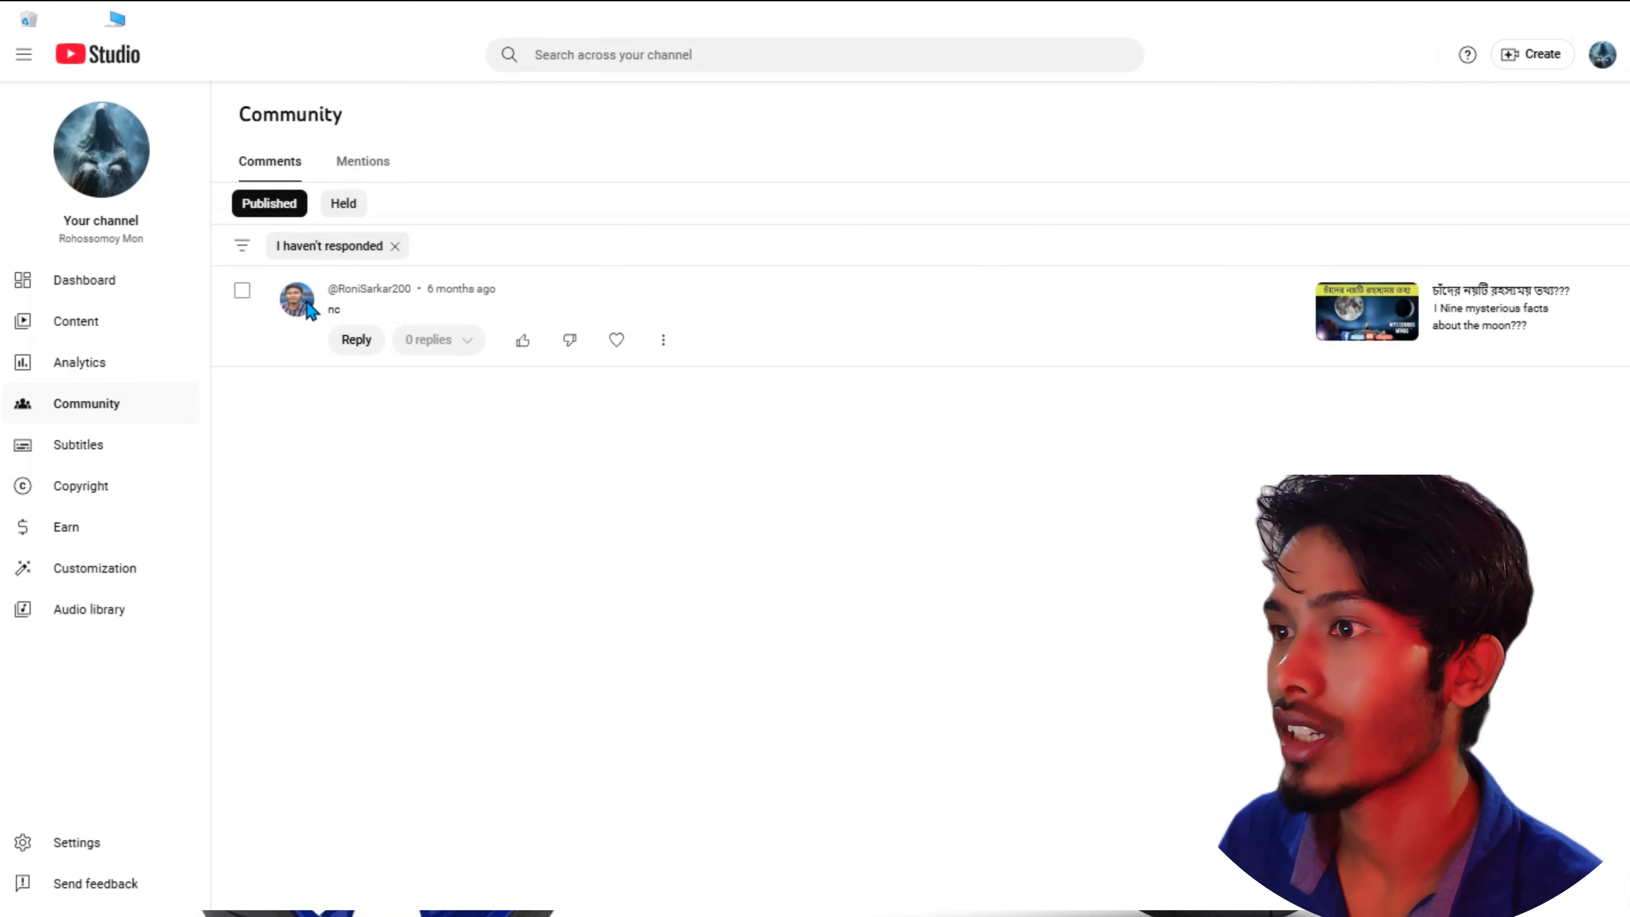
{"action": "left_click", "coordinate": [114, 449]}
{"action": "left_click", "coordinate": [106, 492]}
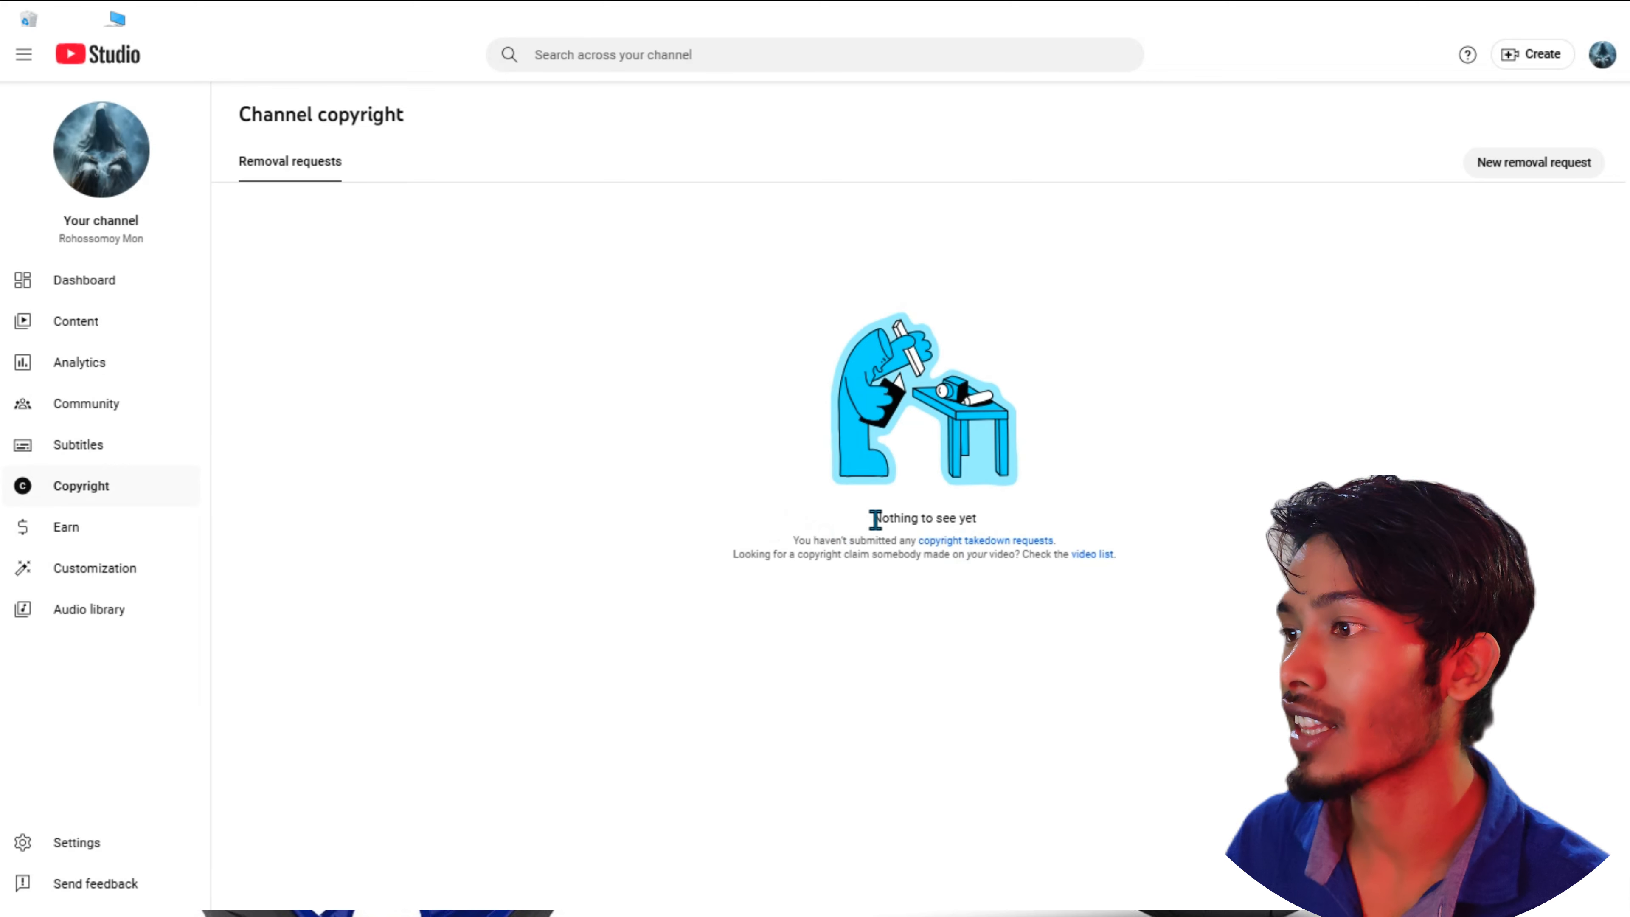
- Examine the monetization page, checking the eligibility requirements for the first earning milestone and for watch page ads
{"action": "left_click", "coordinate": [116, 536]}
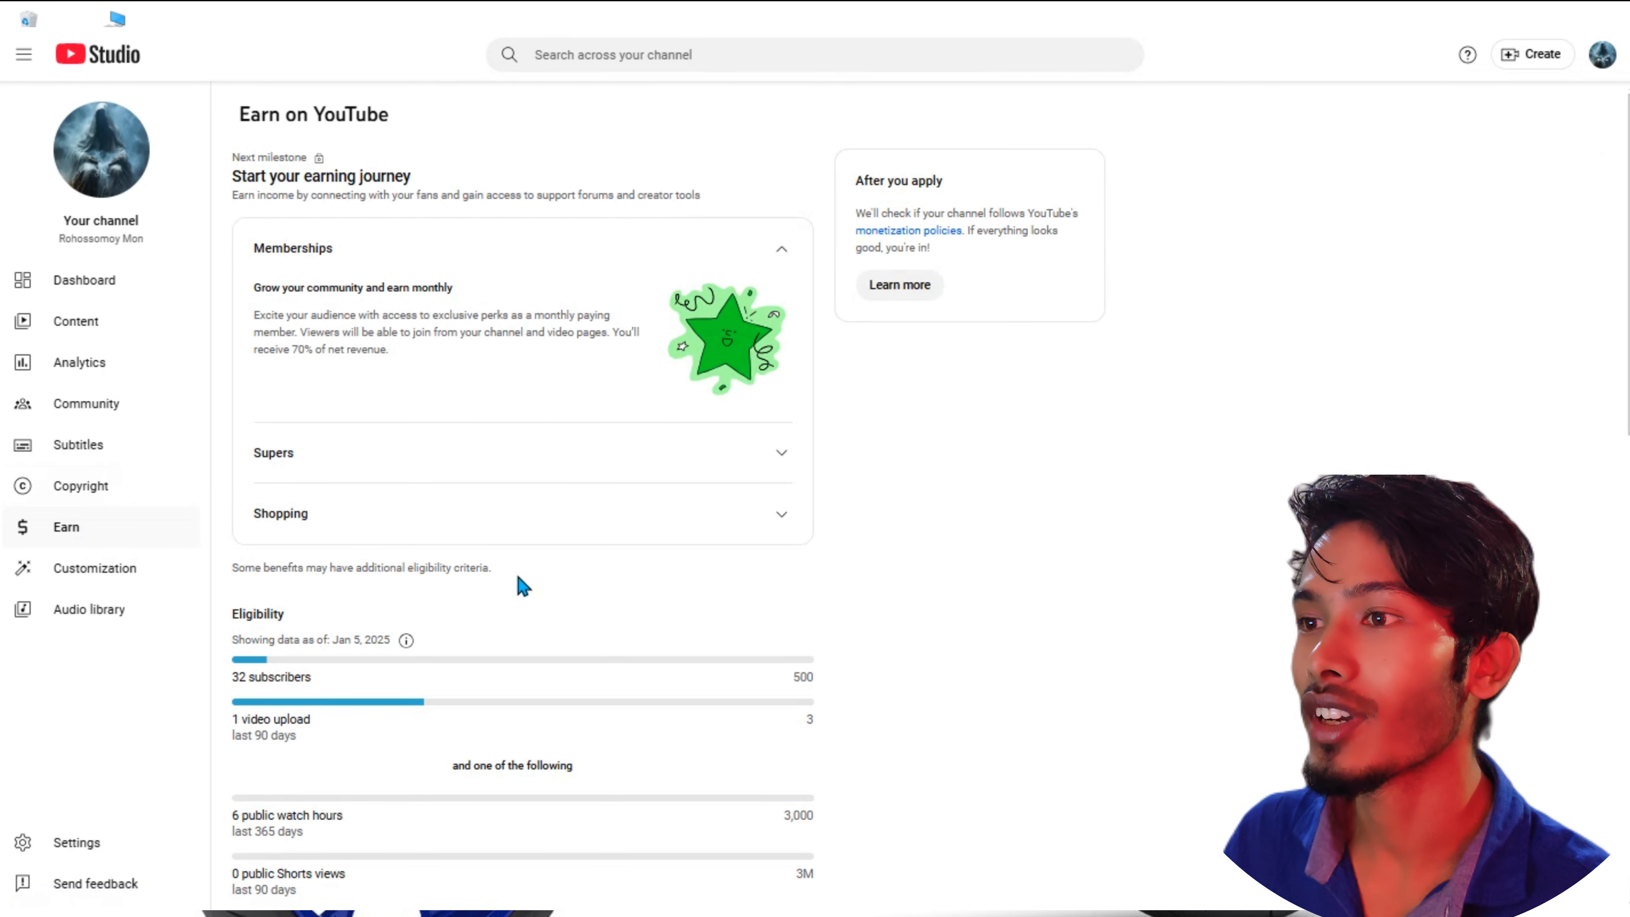
{"action": "scroll", "coordinate": [757, 359], "scroll_direction": "down", "scroll_amount": 5}
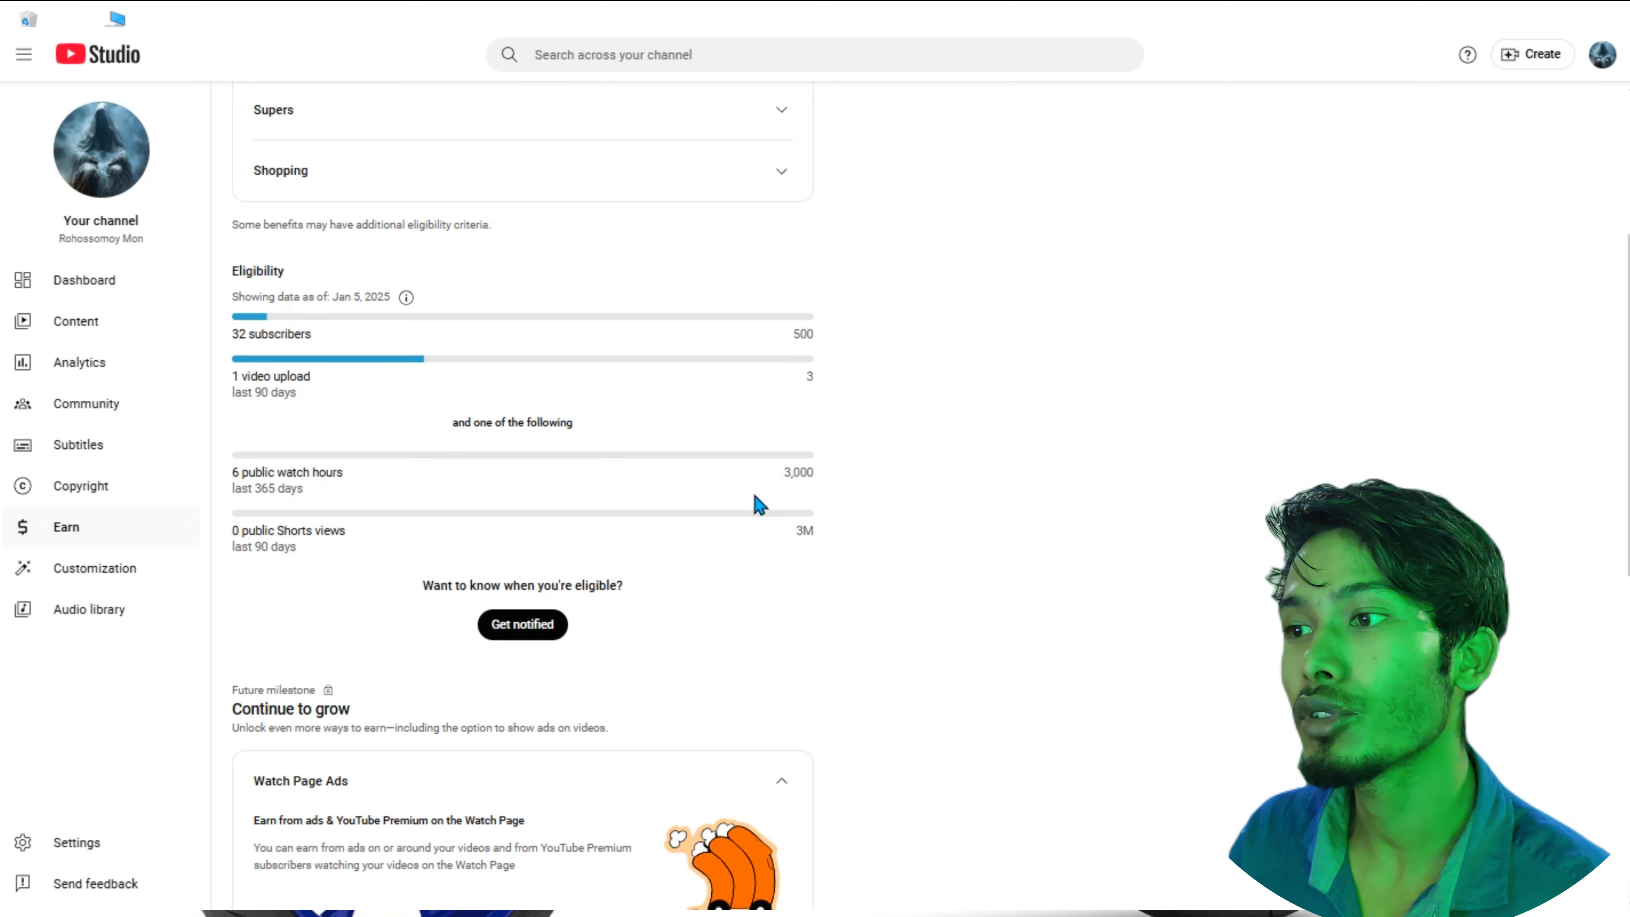
{"action": "scroll", "coordinate": [884, 484], "scroll_direction": "down", "scroll_amount": 10}
{"action": "scroll", "coordinate": [889, 486], "scroll_direction": "up", "scroll_amount": 15}
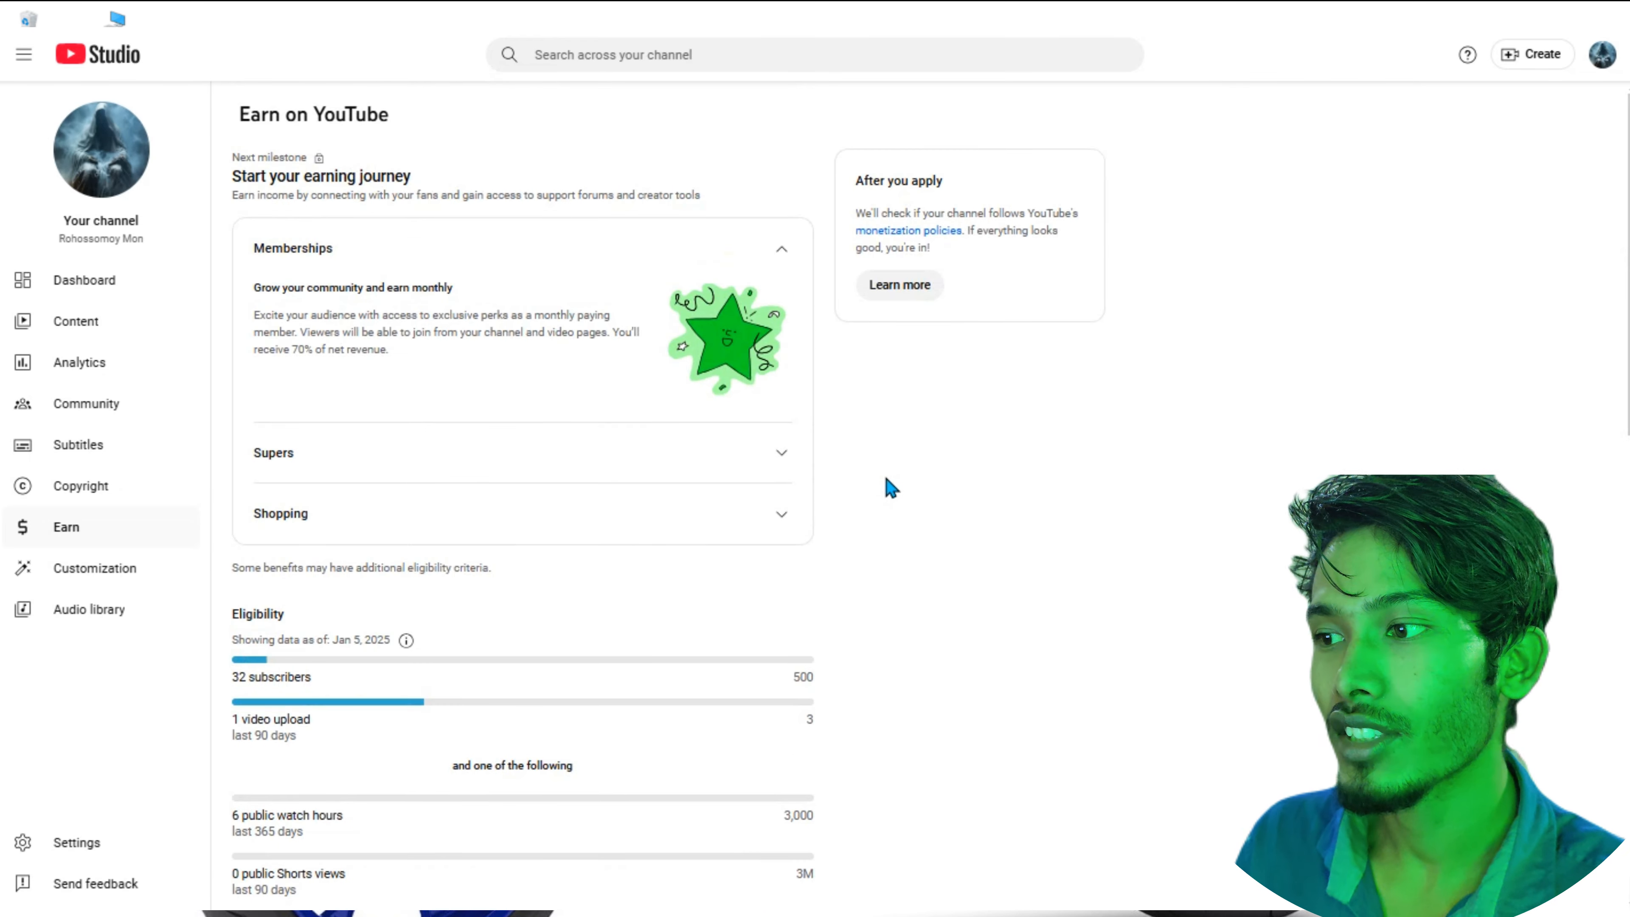
{"action": "scroll", "coordinate": [890, 488], "scroll_direction": "down", "scroll_amount": 5}
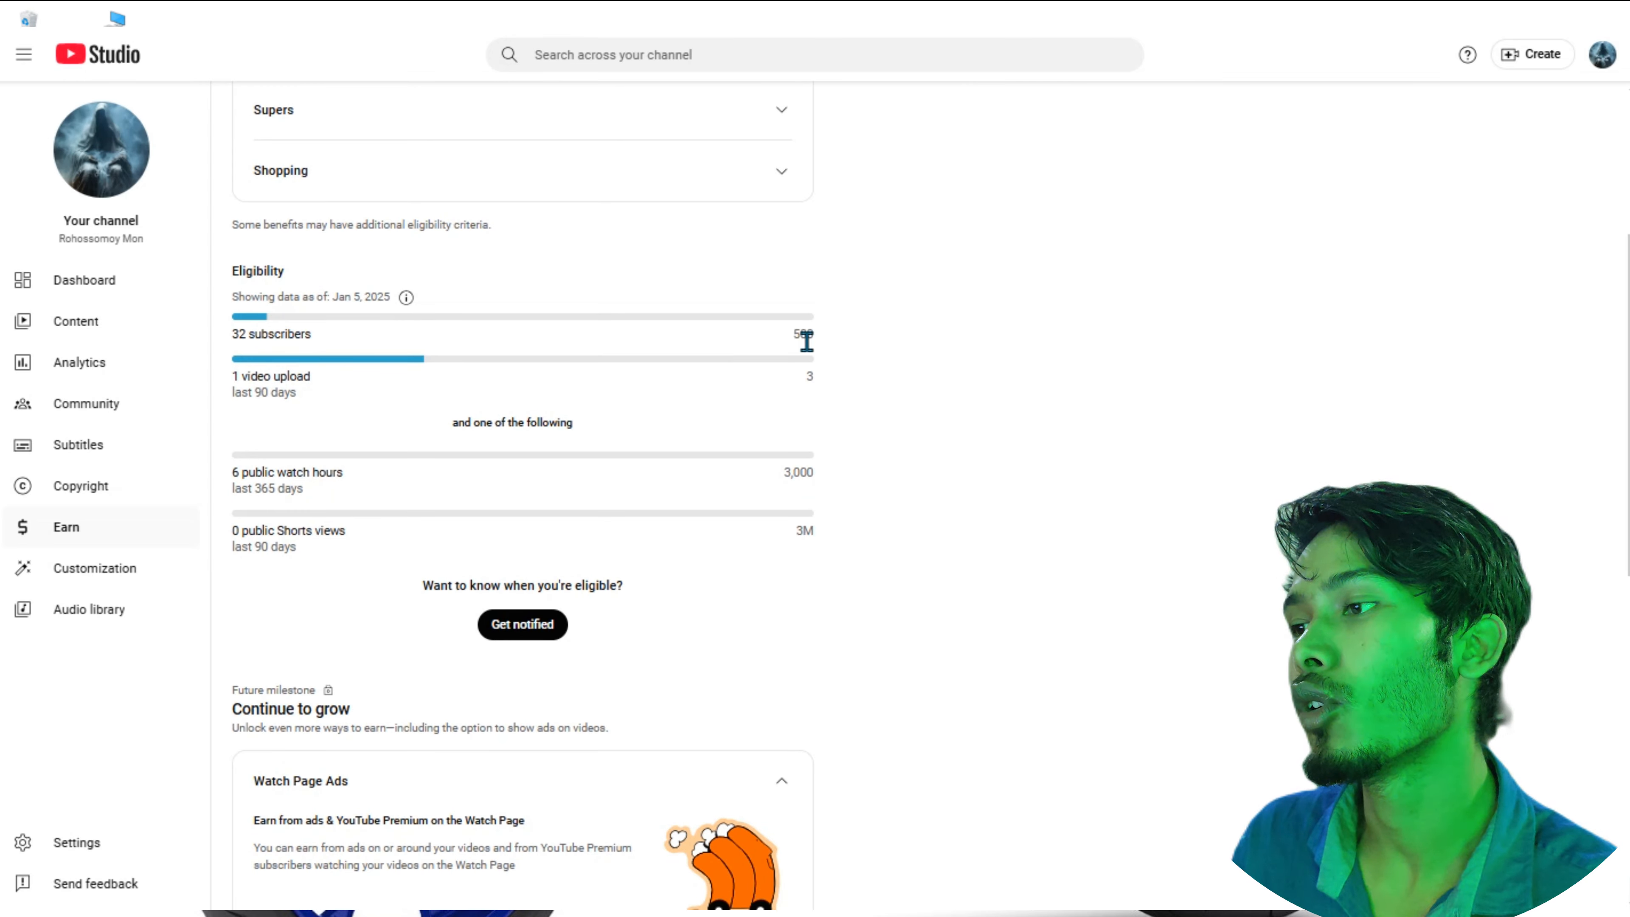
{"action": "scroll", "coordinate": [851, 460], "scroll_direction": "down", "scroll_amount": 5}
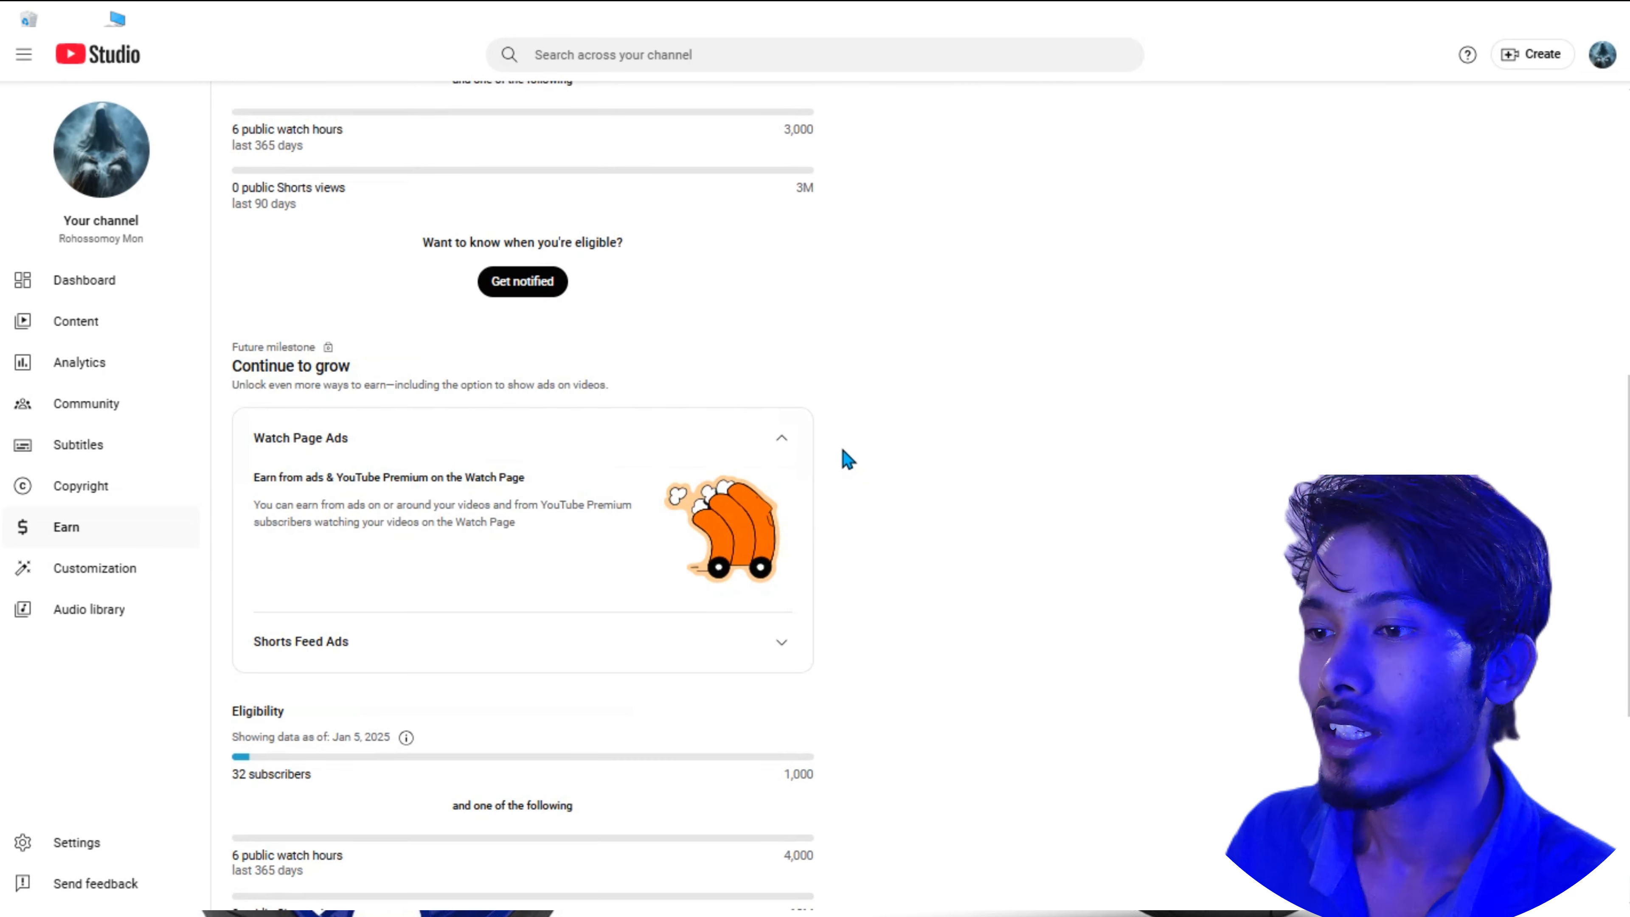
{"action": "scroll", "coordinate": [848, 459], "scroll_direction": "down", "scroll_amount": 5}
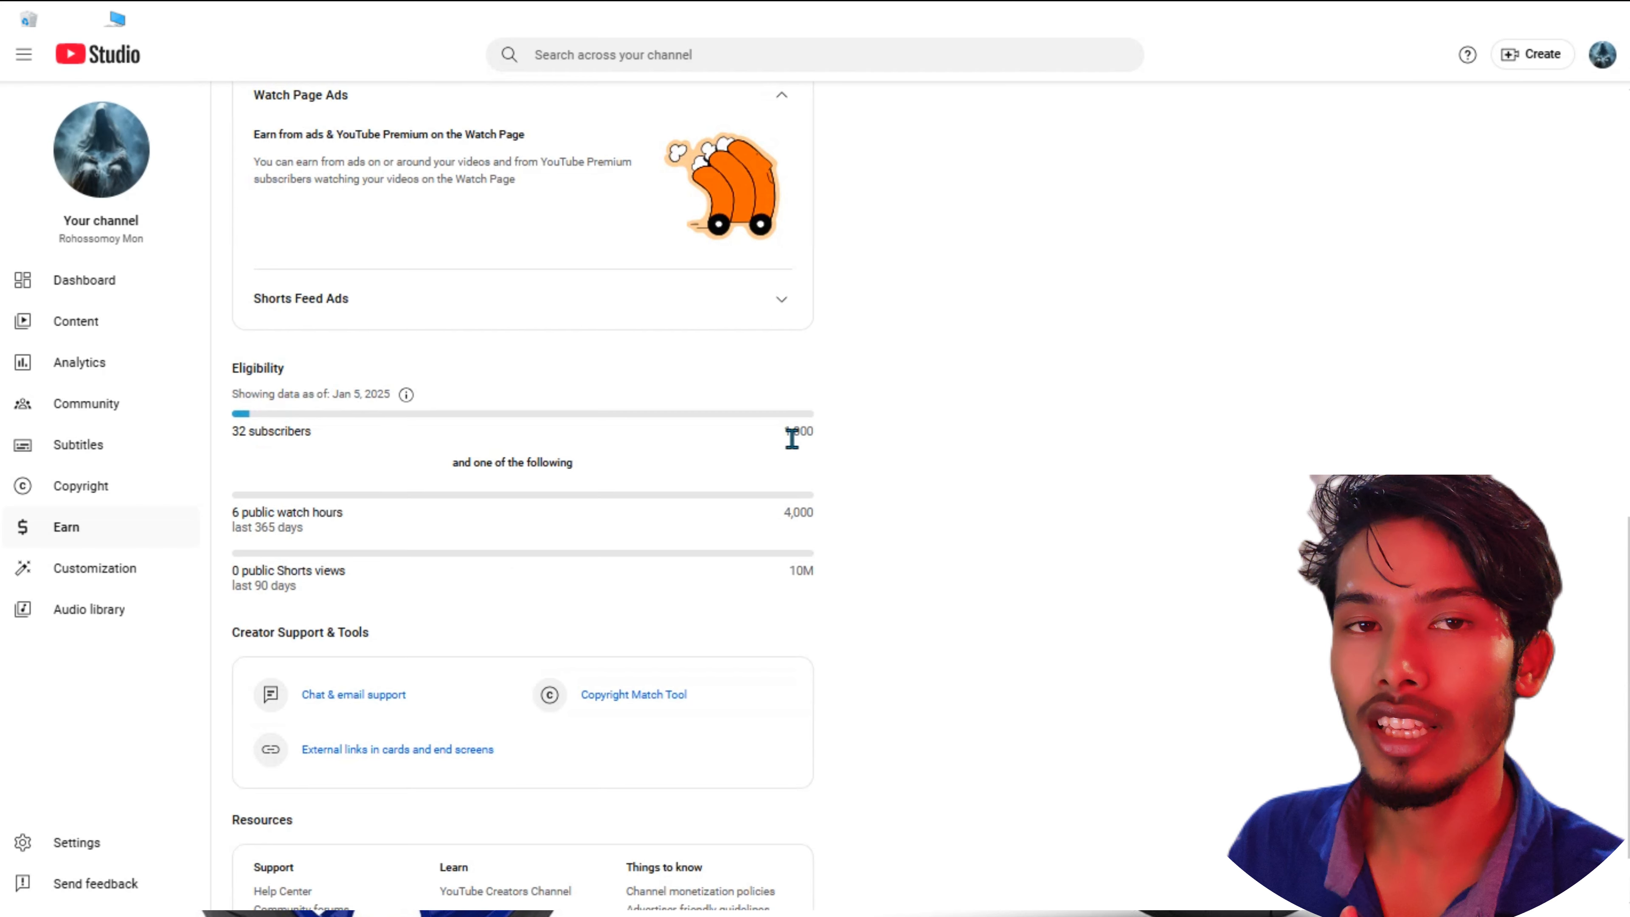
{"action": "scroll", "coordinate": [822, 444], "scroll_direction": "down", "scroll_amount": 2}
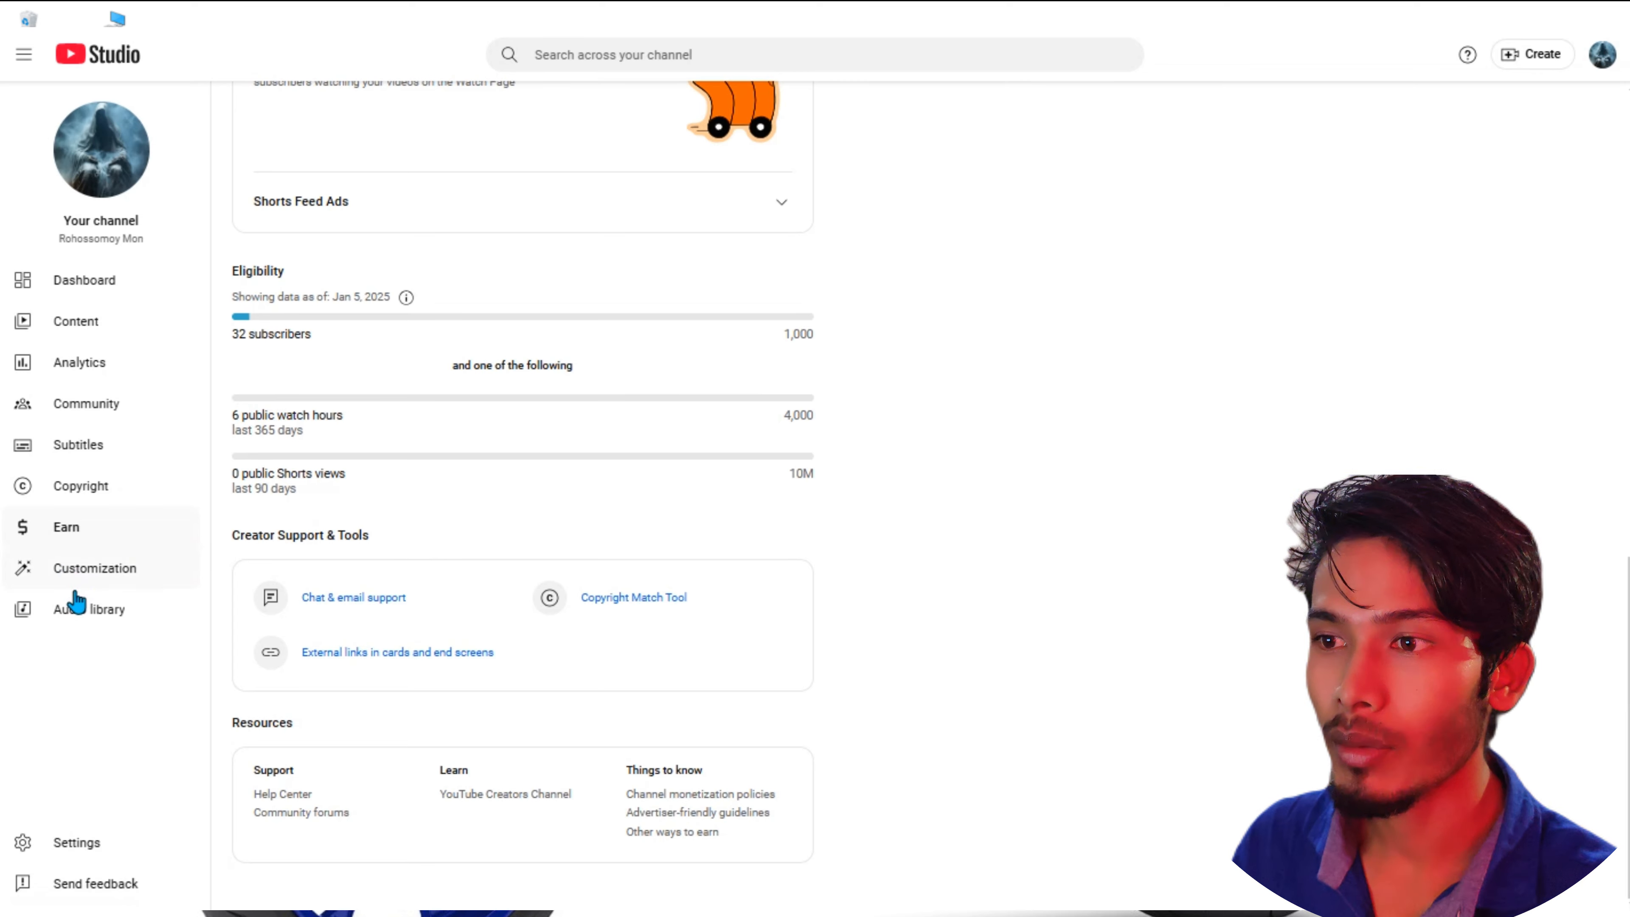
- Open the channel customization page and review the profile's banner, picture, name, handle, description and links
{"action": "left_click", "coordinate": [90, 575]}
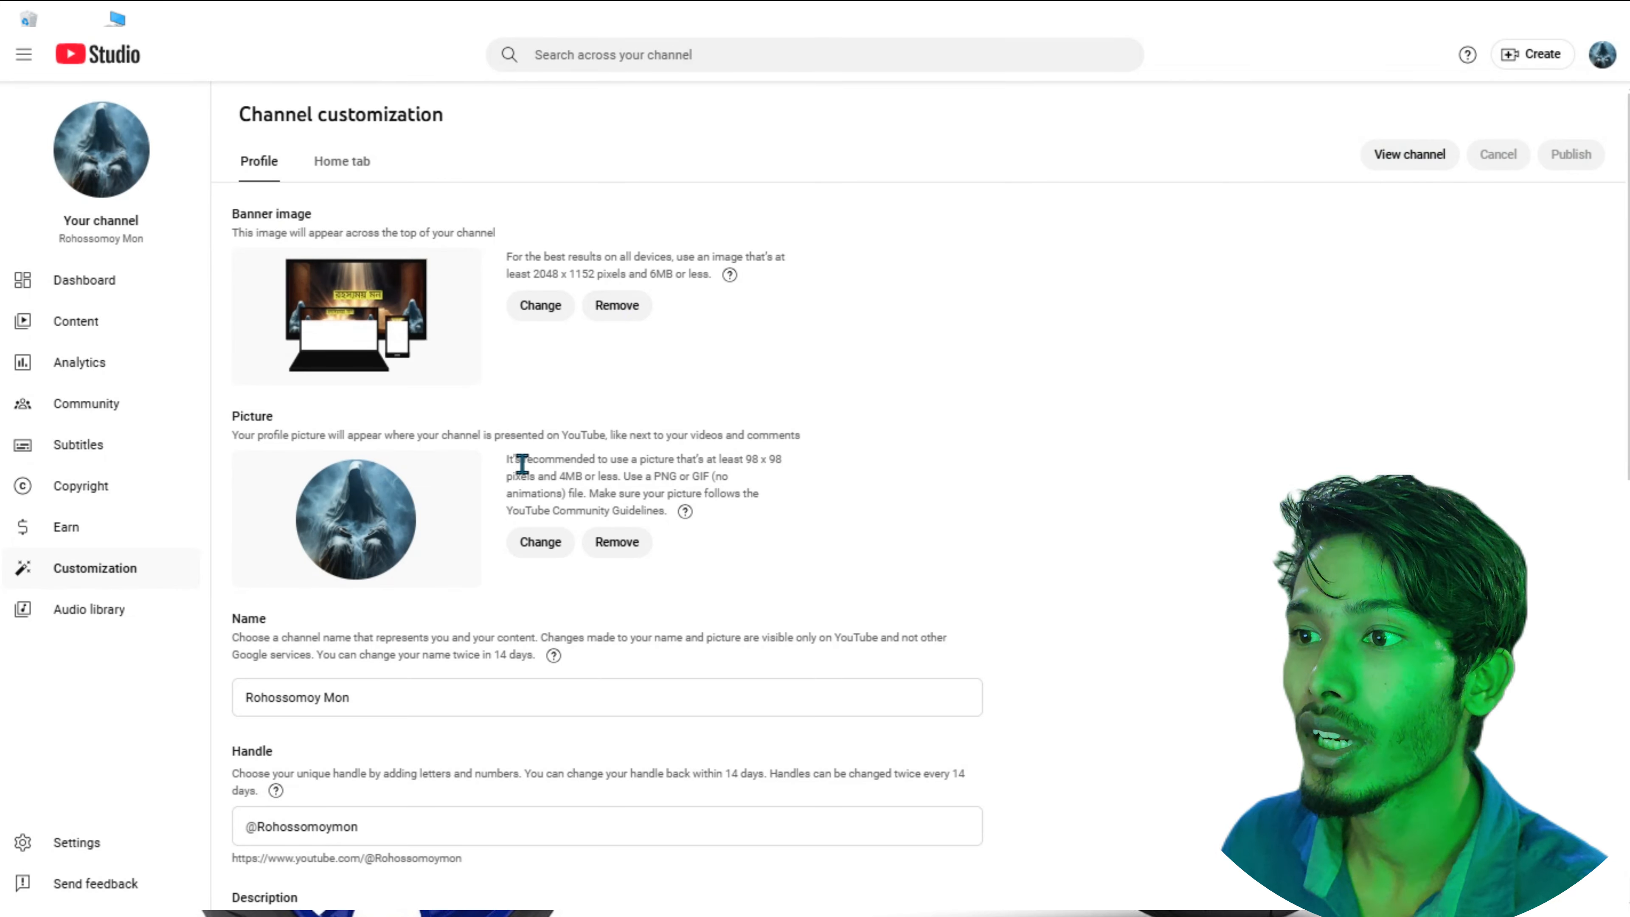
{"action": "scroll", "coordinate": [370, 461], "scroll_direction": "down", "scroll_amount": 5}
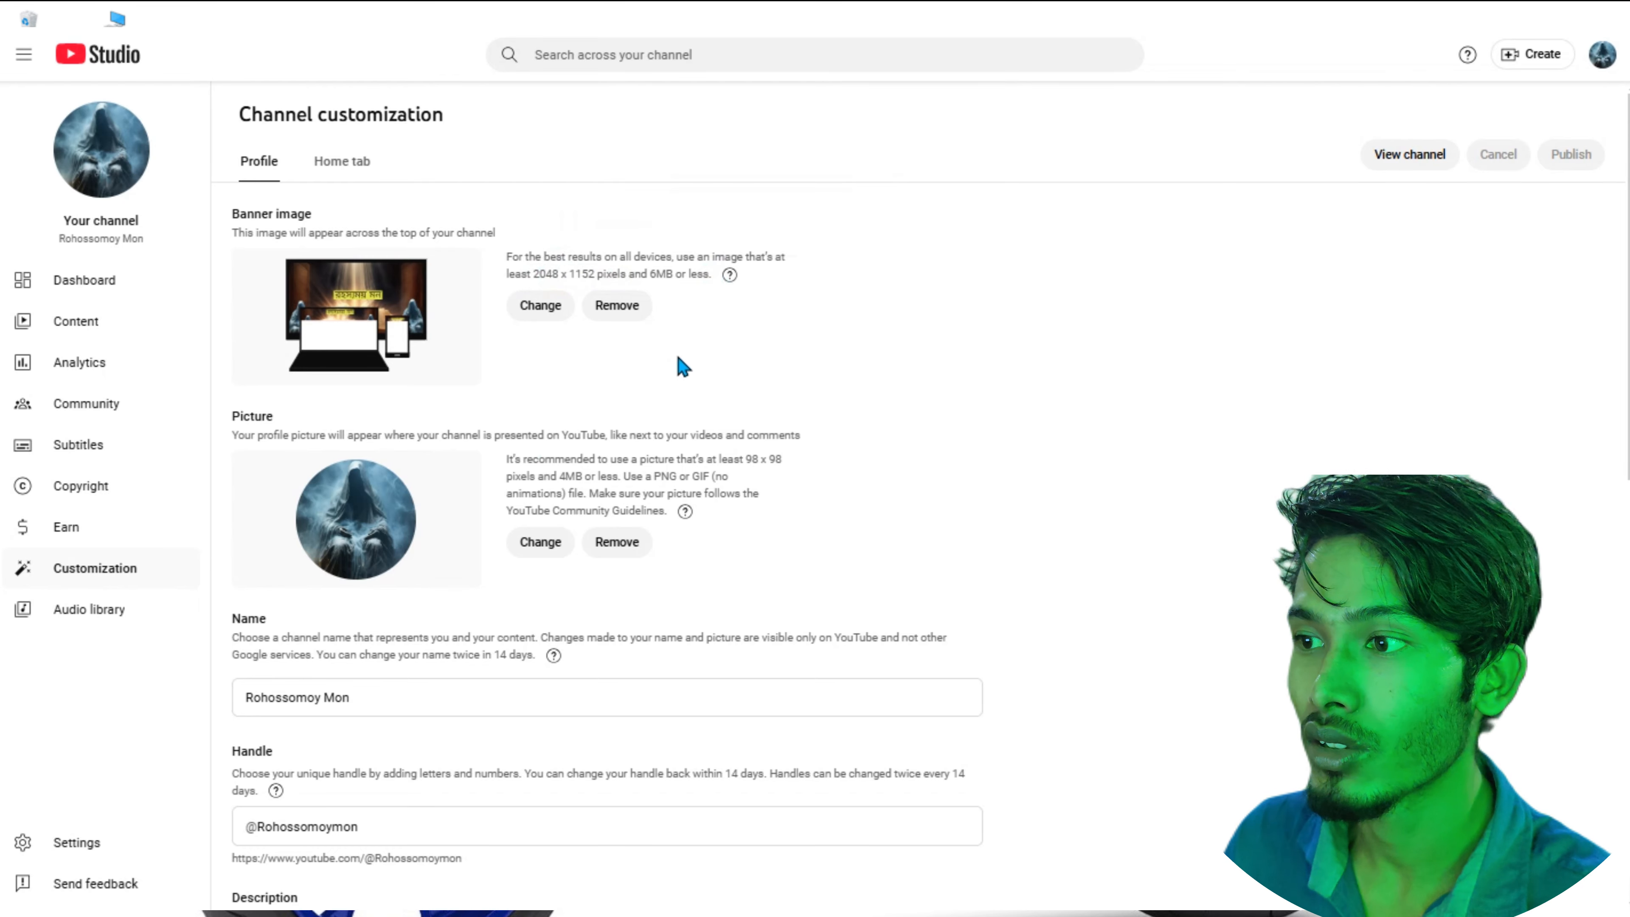
{"action": "scroll", "coordinate": [682, 367], "scroll_direction": "down", "scroll_amount": 5}
{"action": "scroll", "coordinate": [645, 260], "scroll_direction": "up", "scroll_amount": 5}
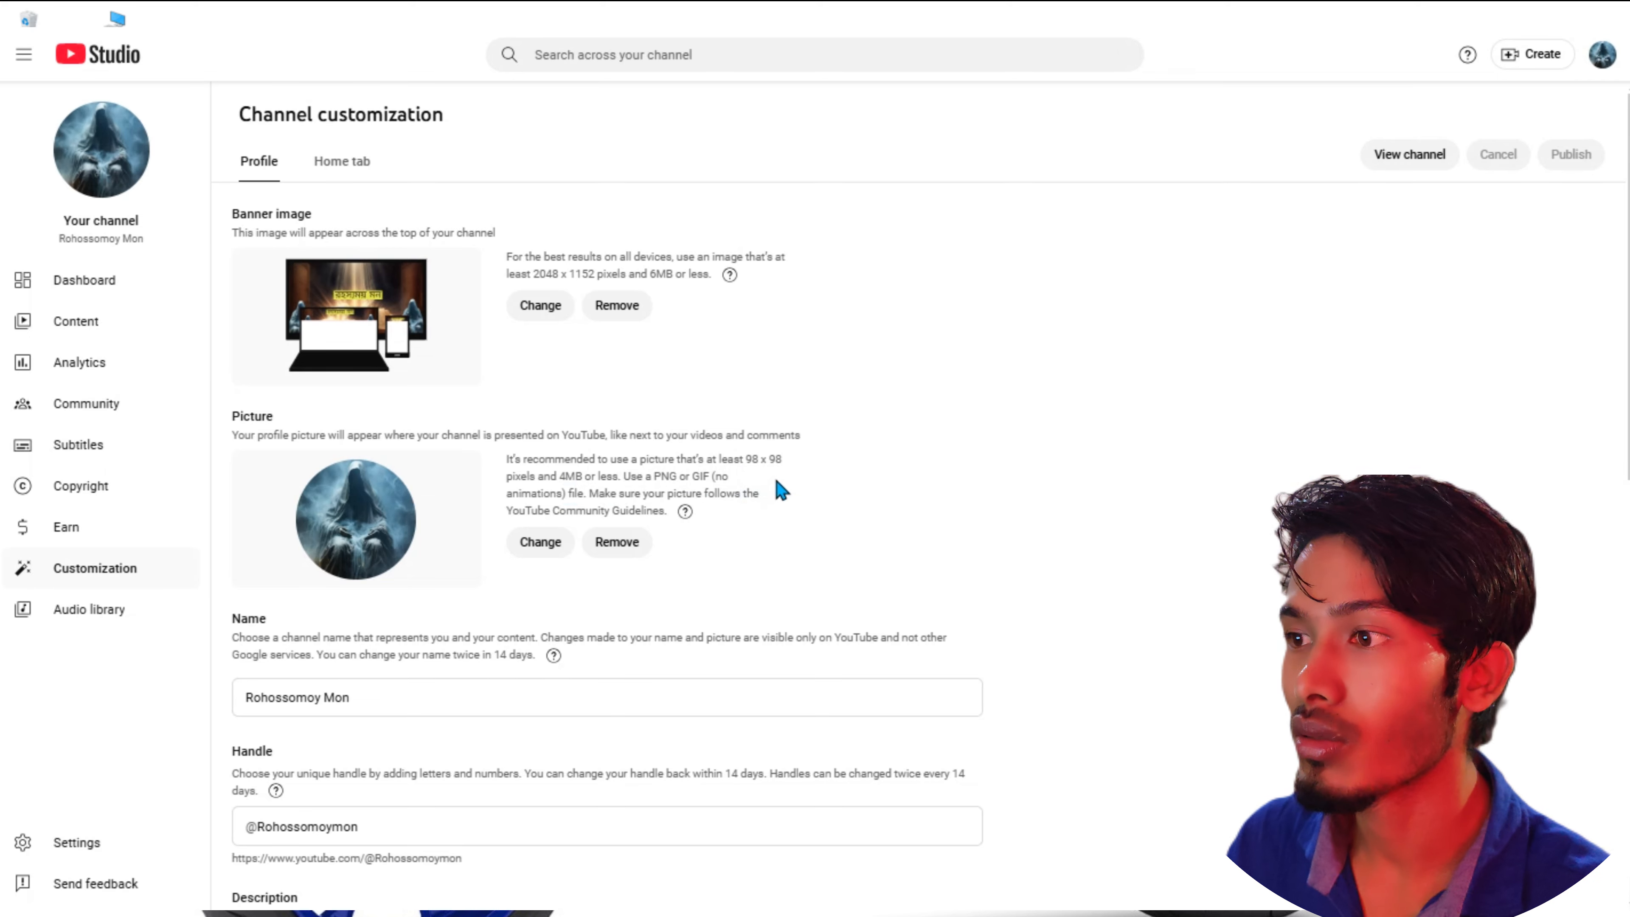
{"action": "scroll", "coordinate": [781, 489], "scroll_direction": "down", "scroll_amount": 5}
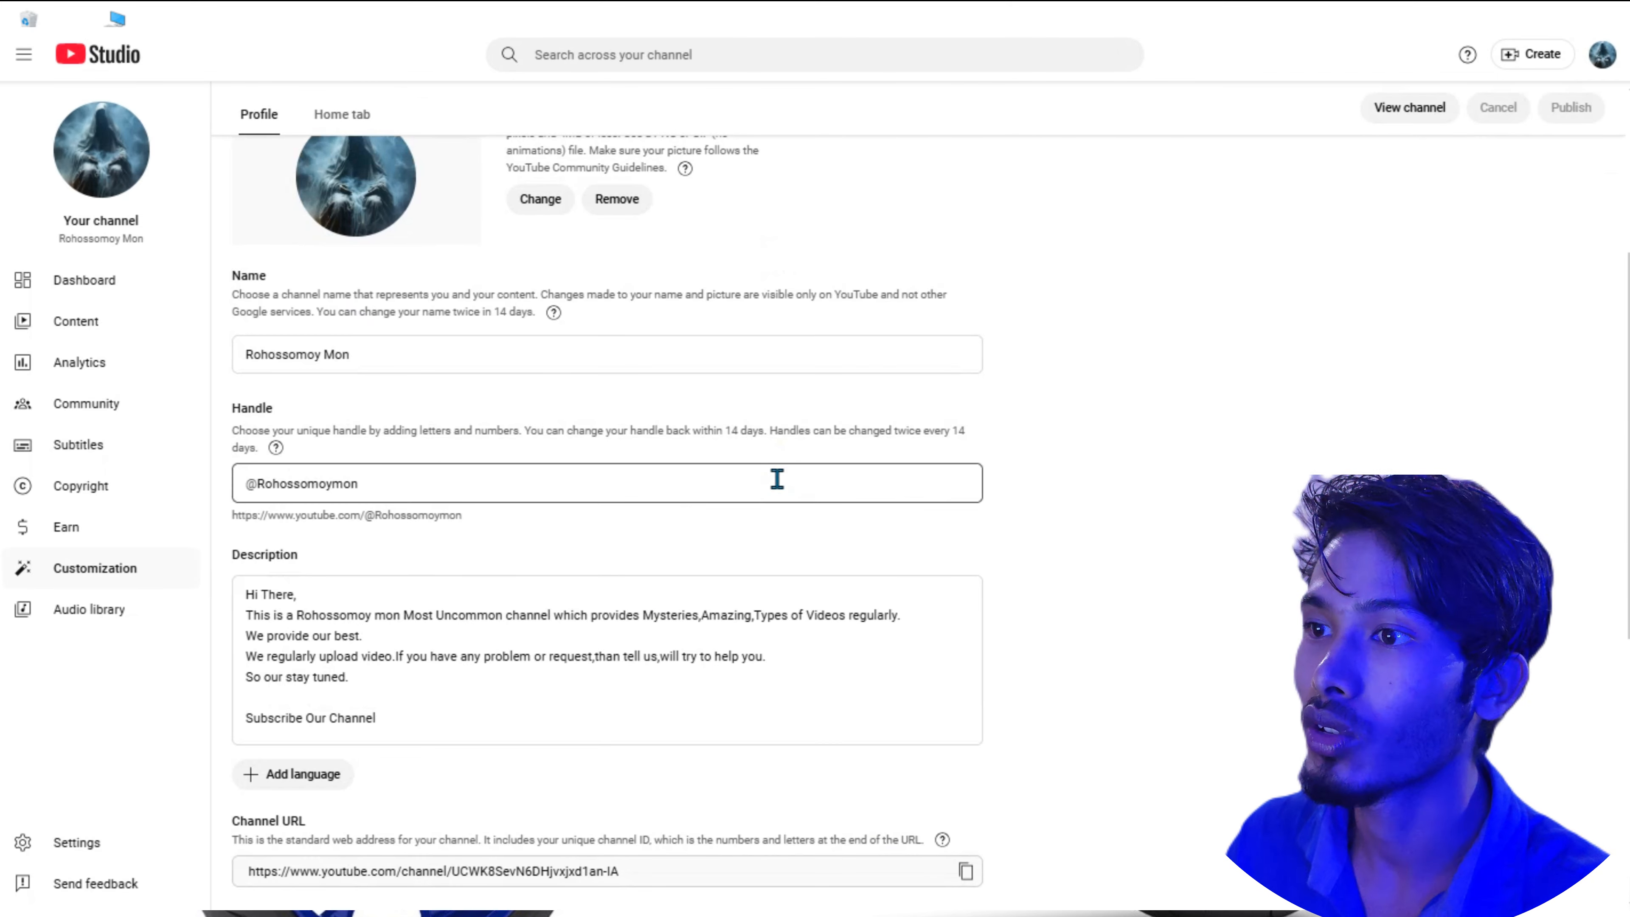
{"action": "scroll", "coordinate": [776, 479], "scroll_direction": "down", "scroll_amount": 5}
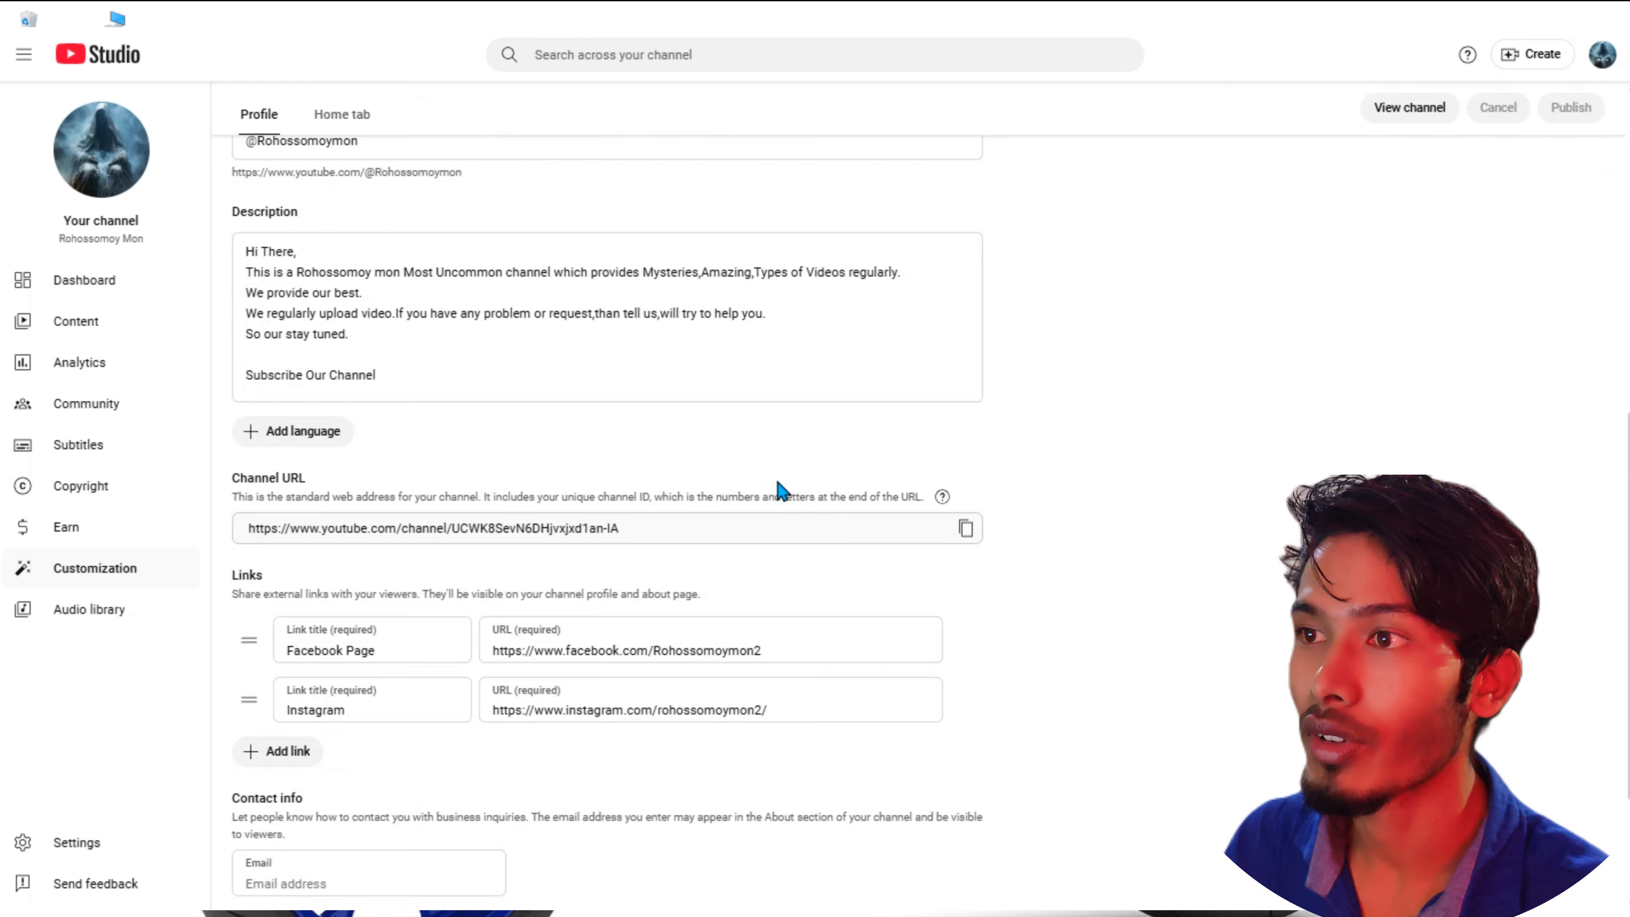
- Inspect the channel handle field, then the channel URL, external links, contact info and video watermark settings
{"action": "scroll", "coordinate": [782, 491], "scroll_direction": "up", "scroll_amount": 5}
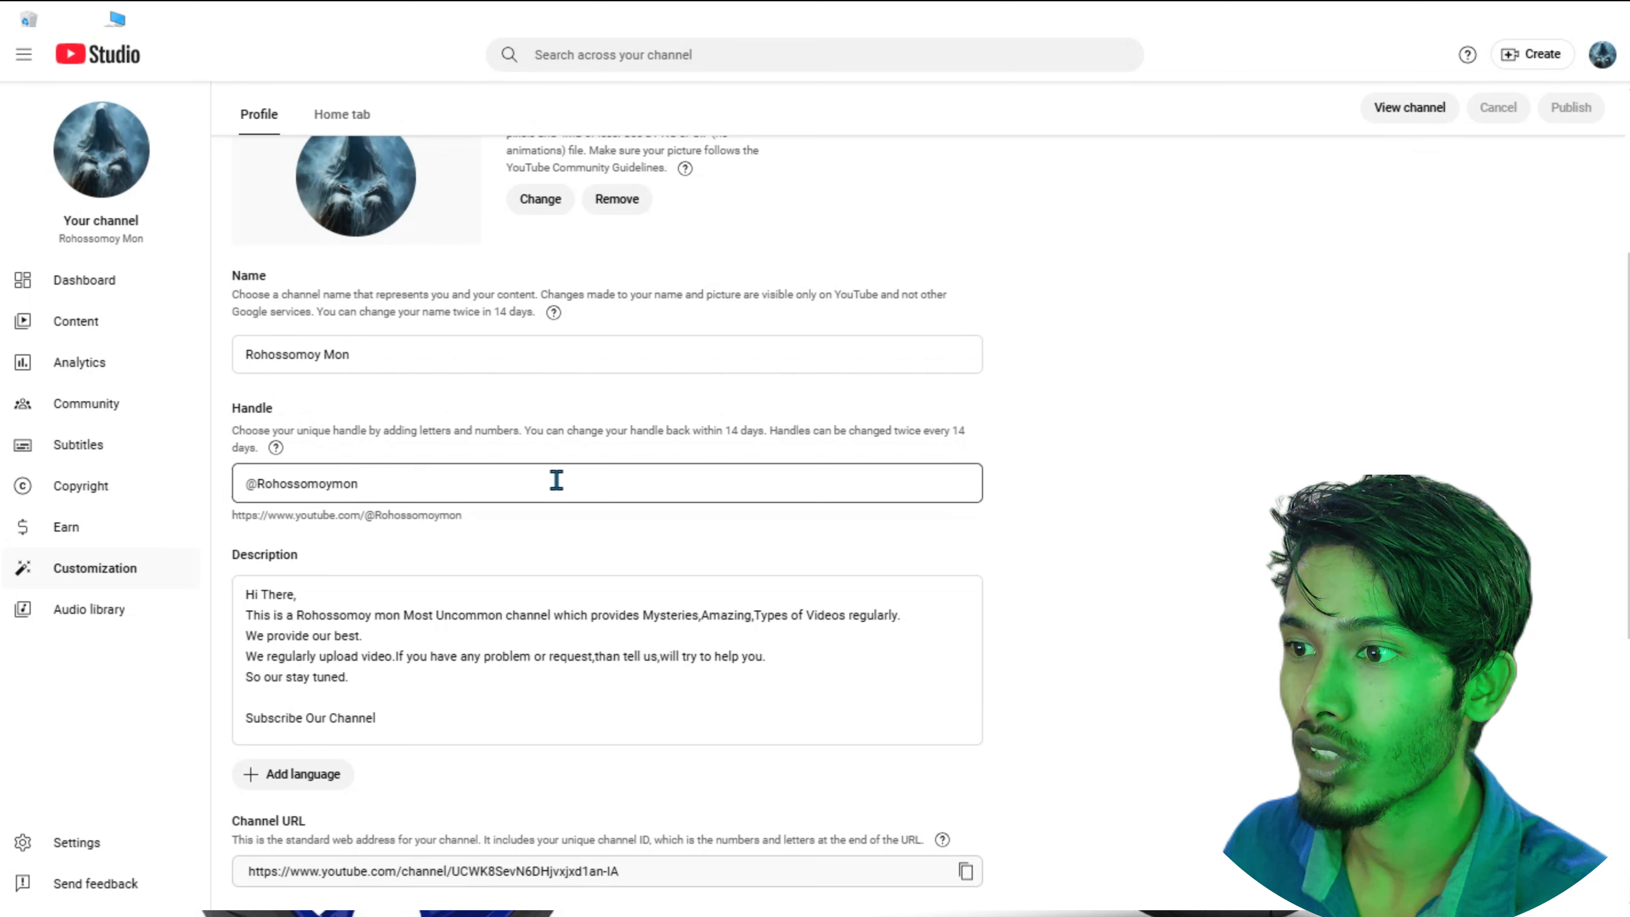
{"action": "left_click", "coordinate": [534, 482]}
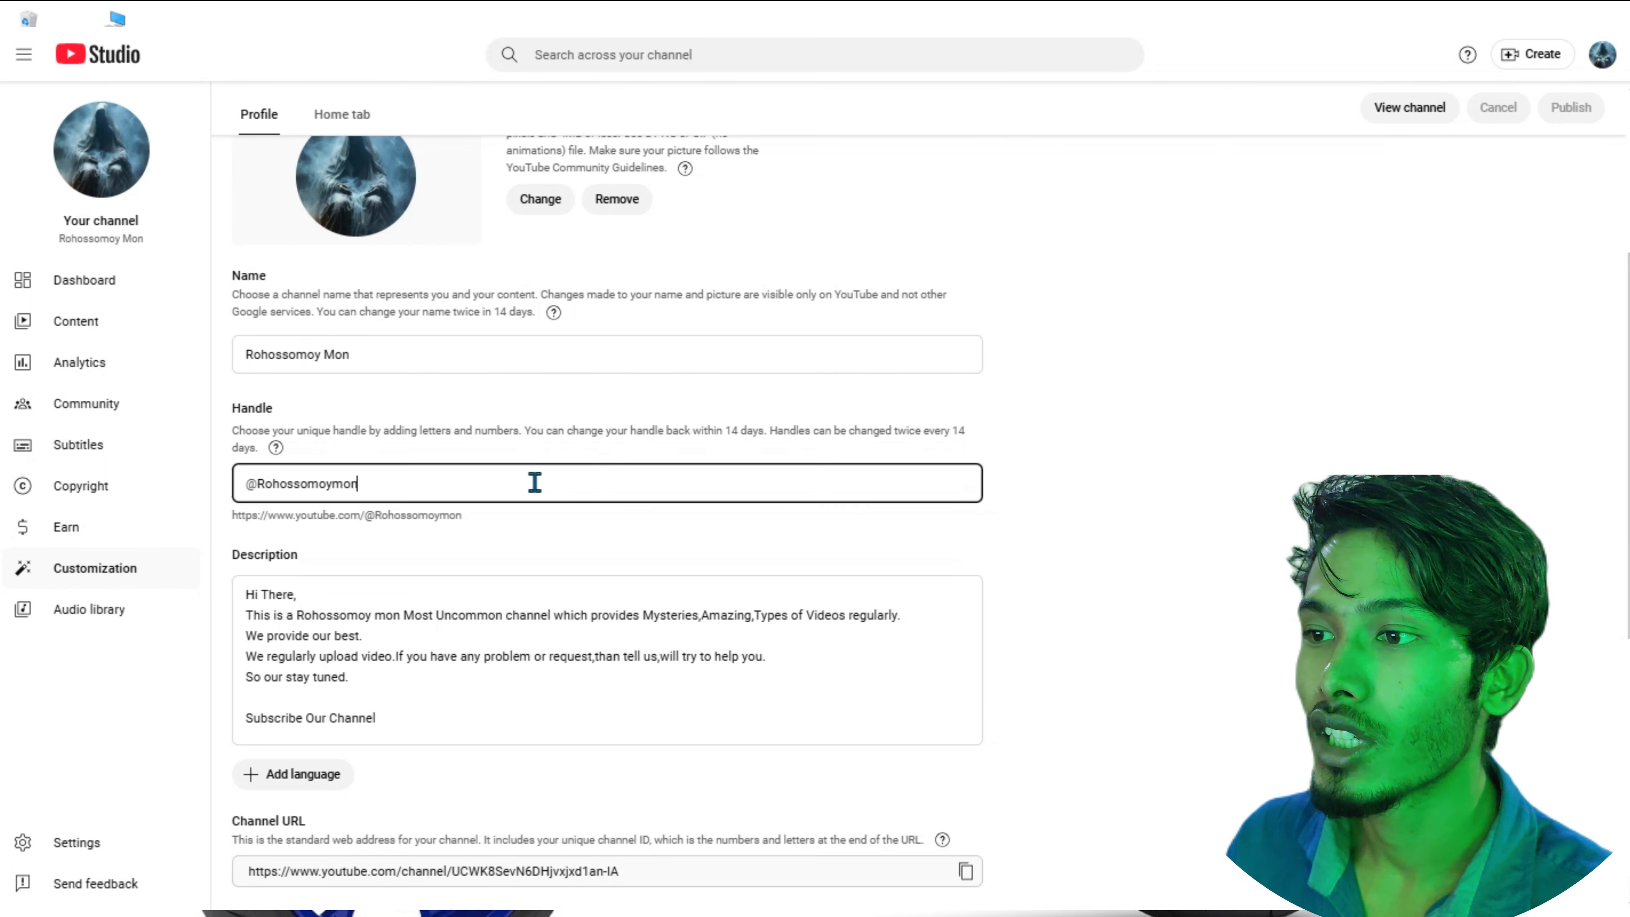
{"action": "left_click", "coordinate": [566, 520]}
{"action": "scroll", "coordinate": [571, 525], "scroll_direction": "down", "scroll_amount": 5}
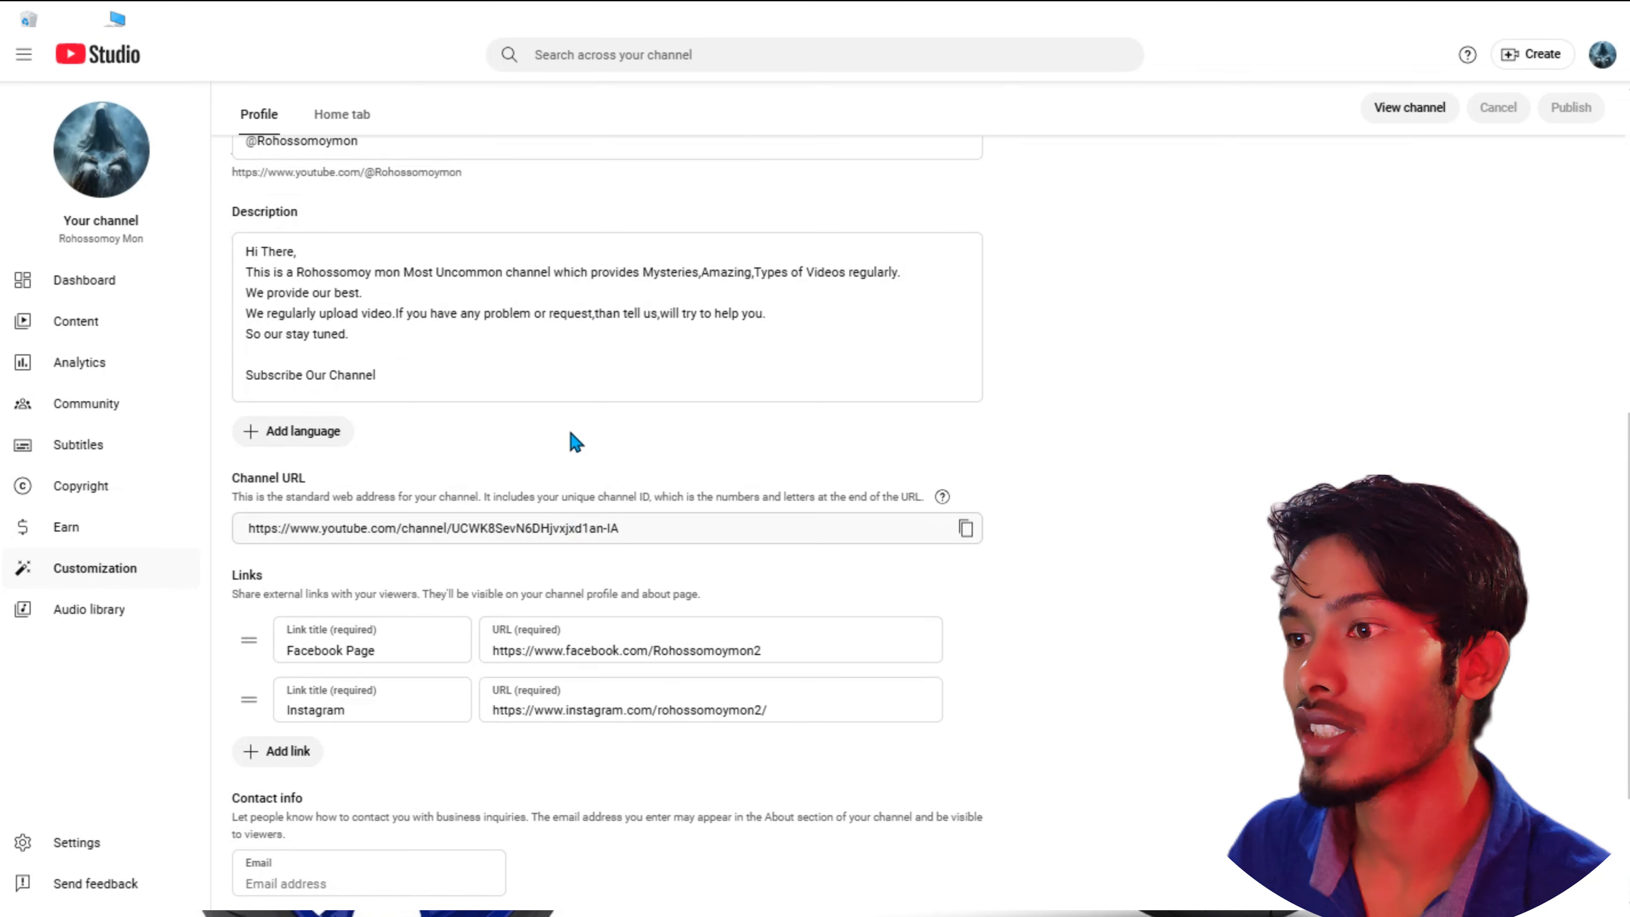
{"action": "scroll", "coordinate": [576, 442], "scroll_direction": "down", "scroll_amount": 1}
{"action": "scroll", "coordinate": [575, 442], "scroll_direction": "down", "scroll_amount": 3}
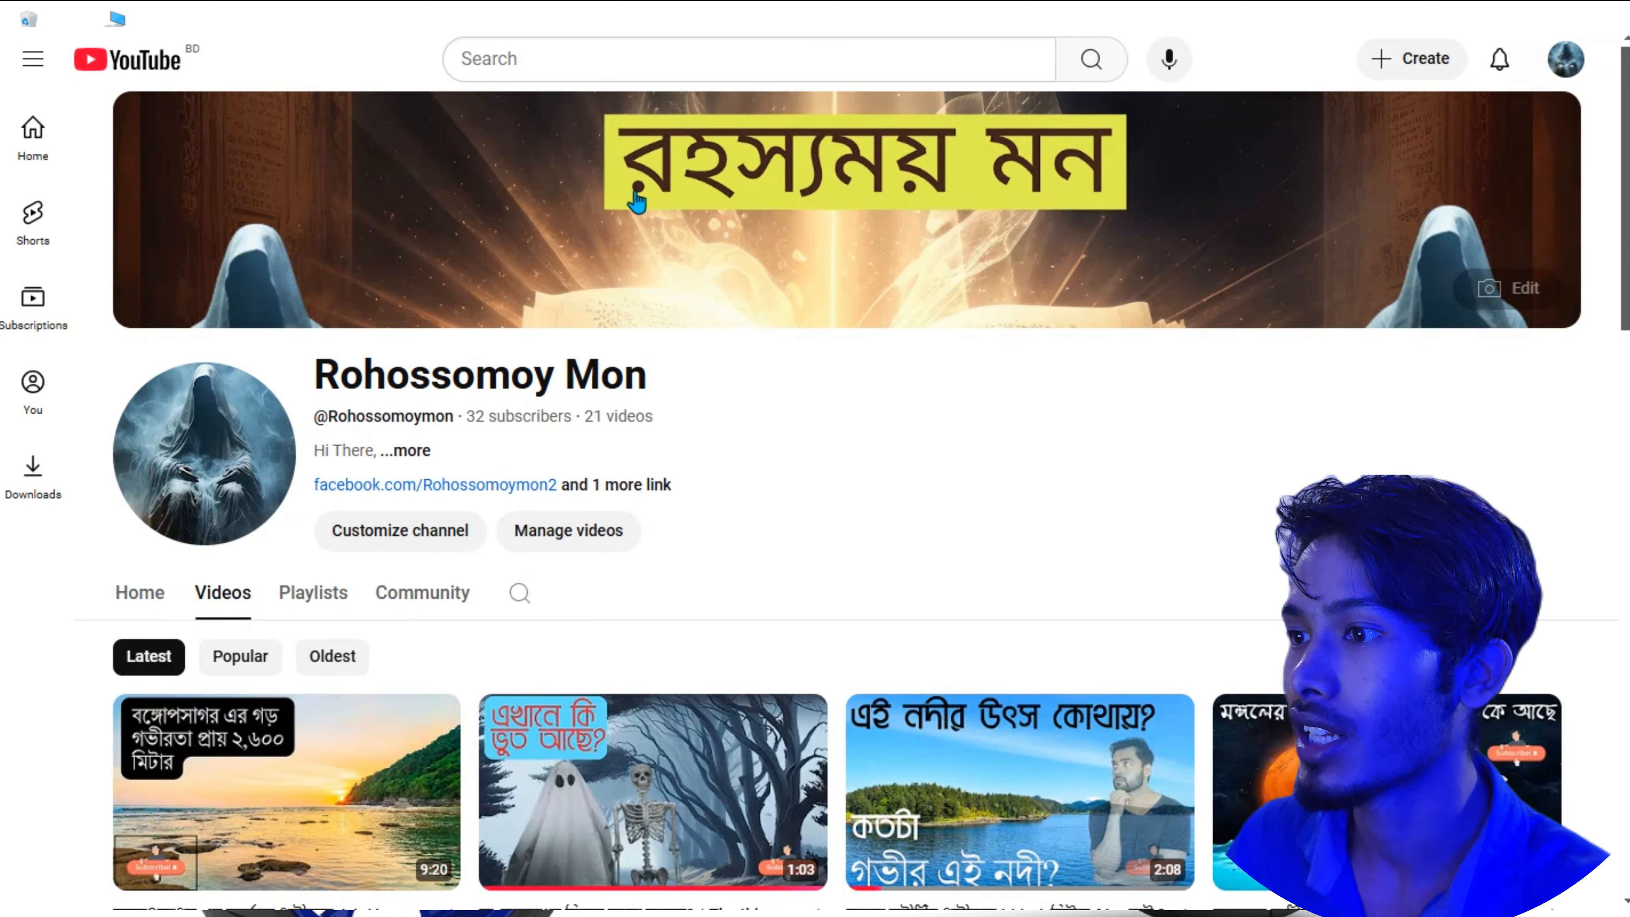
- On the public channel page, view the About details with the Facebook and Instagram links, and close them
{"action": "left_click", "coordinate": [634, 487]}
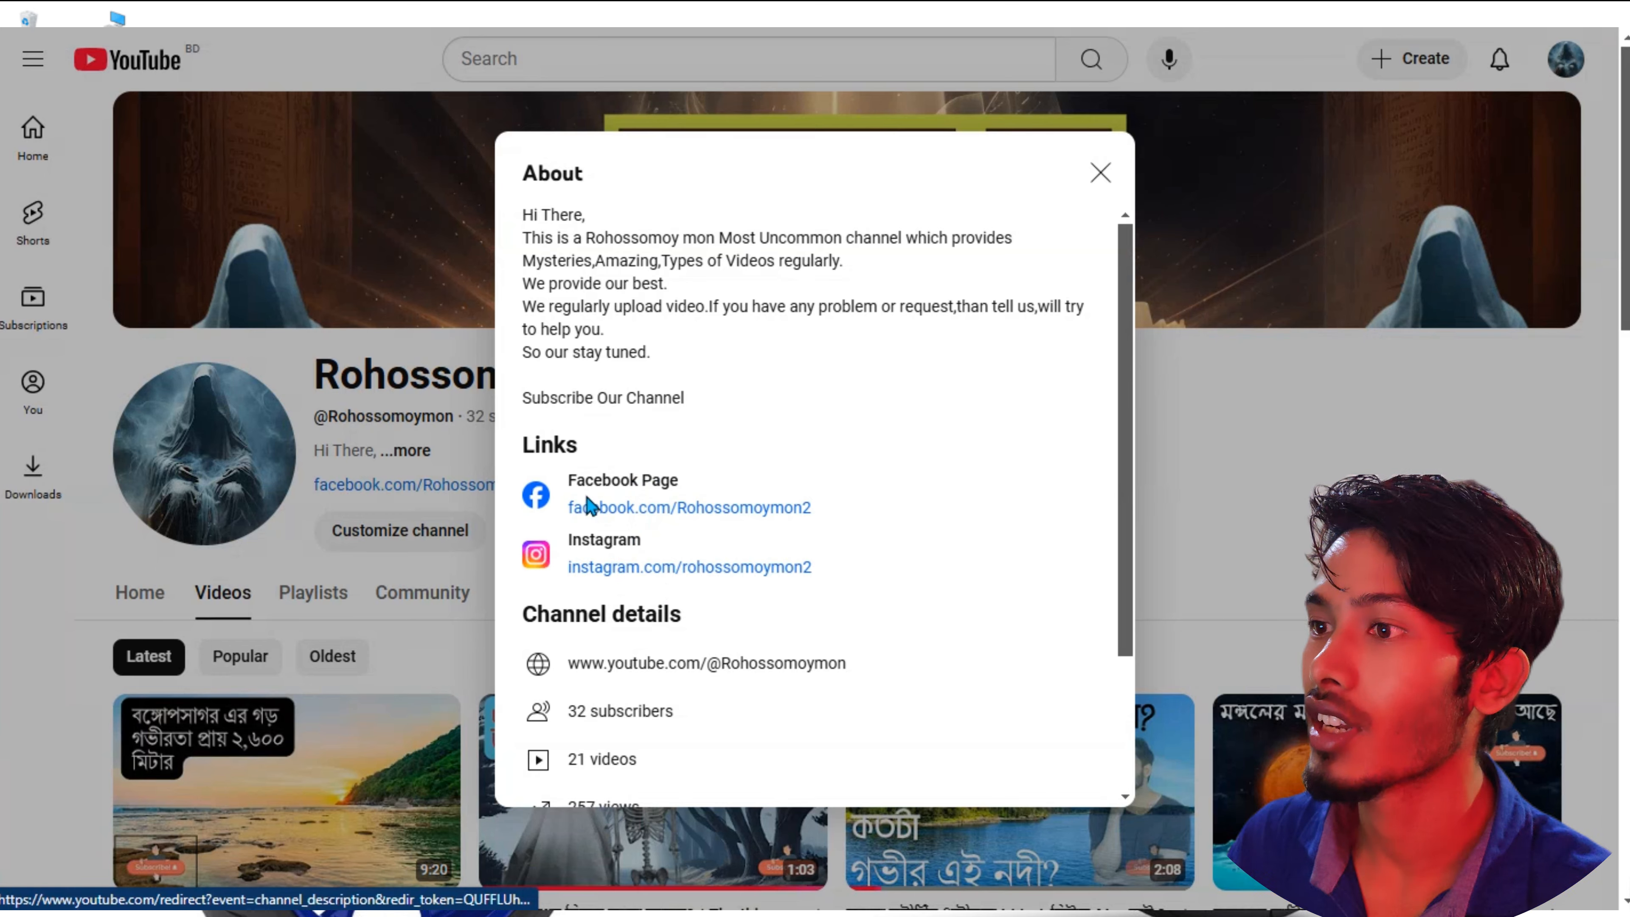
{"action": "left_click", "coordinate": [453, 440]}
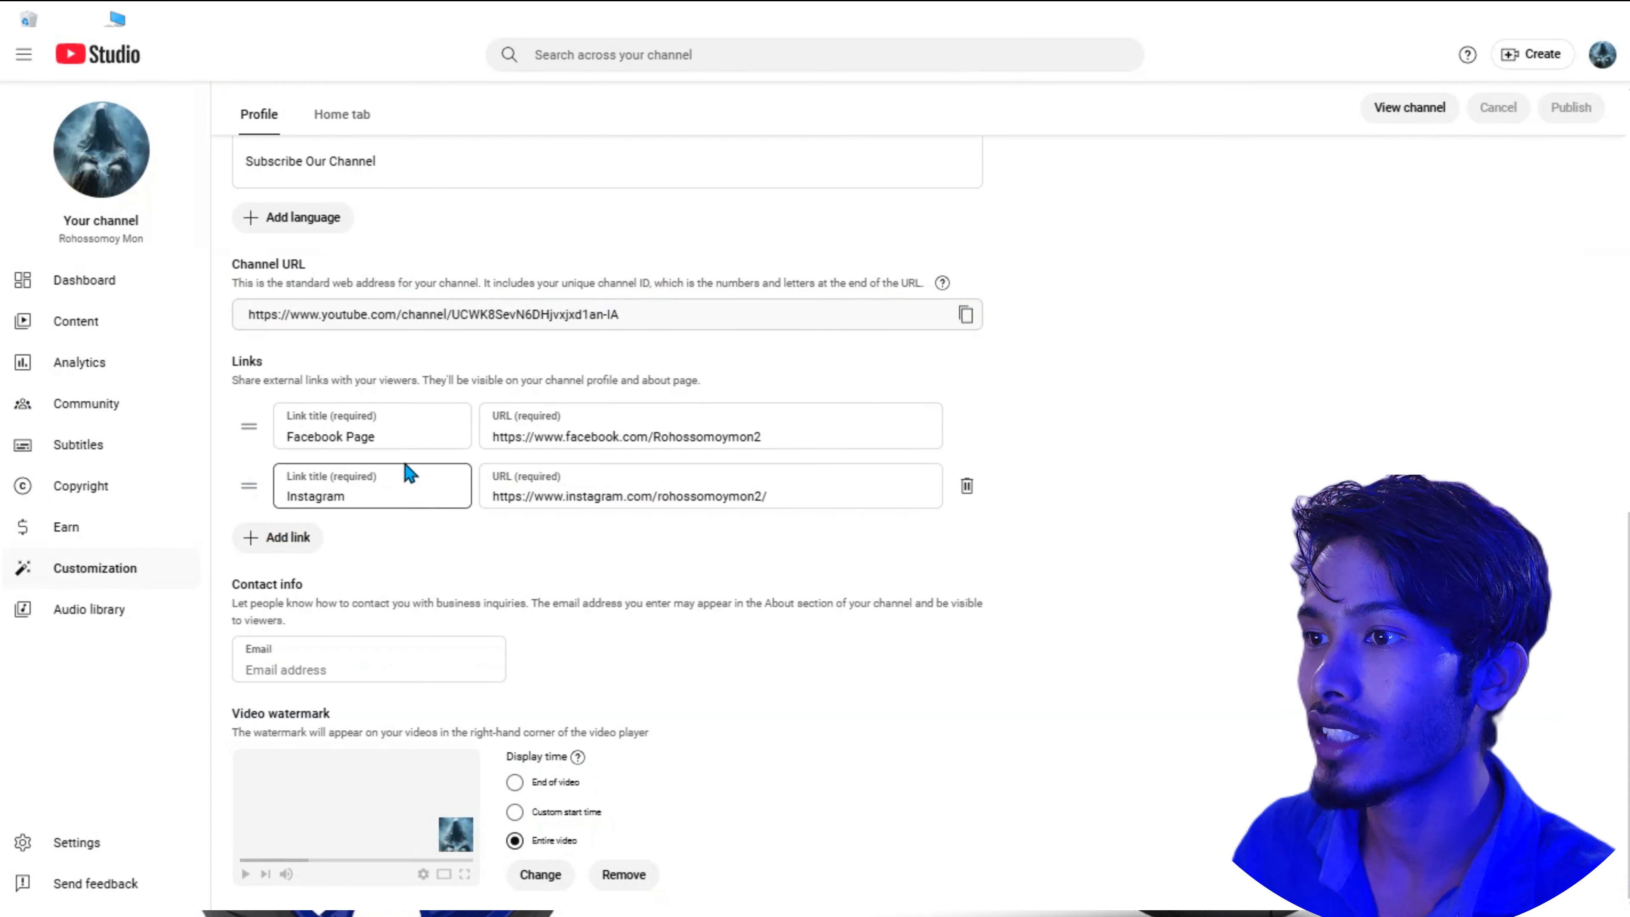
- Add a blank third entry to the profile links, go to its URL field, and delete the entry
{"action": "left_click", "coordinate": [283, 540]}
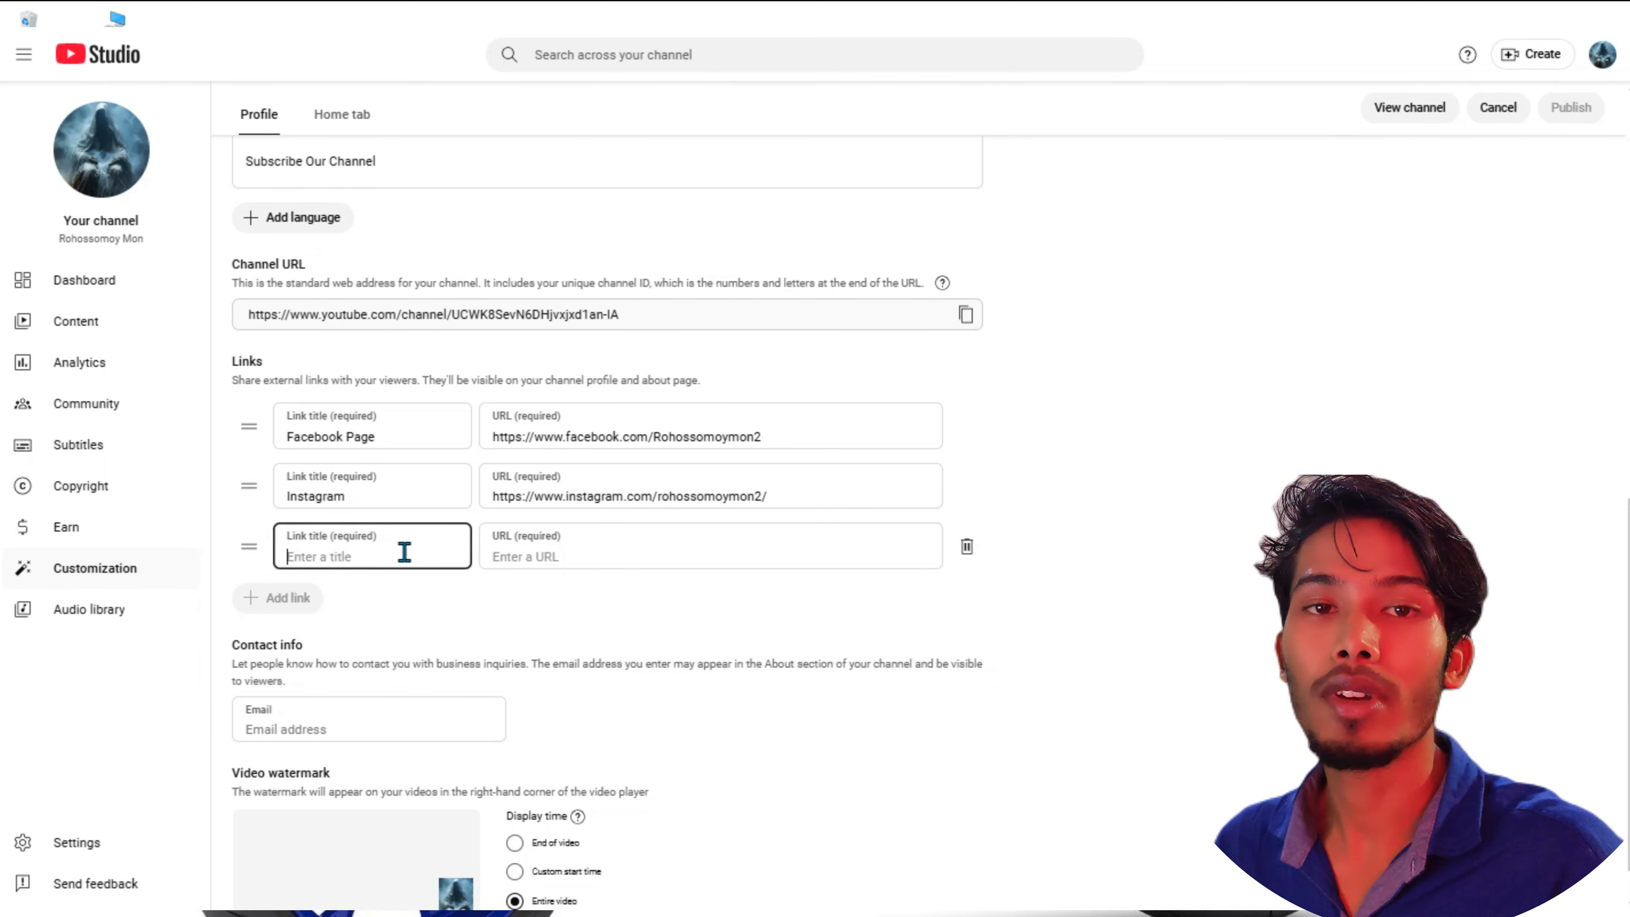
{"action": "left_click", "coordinate": [547, 556]}
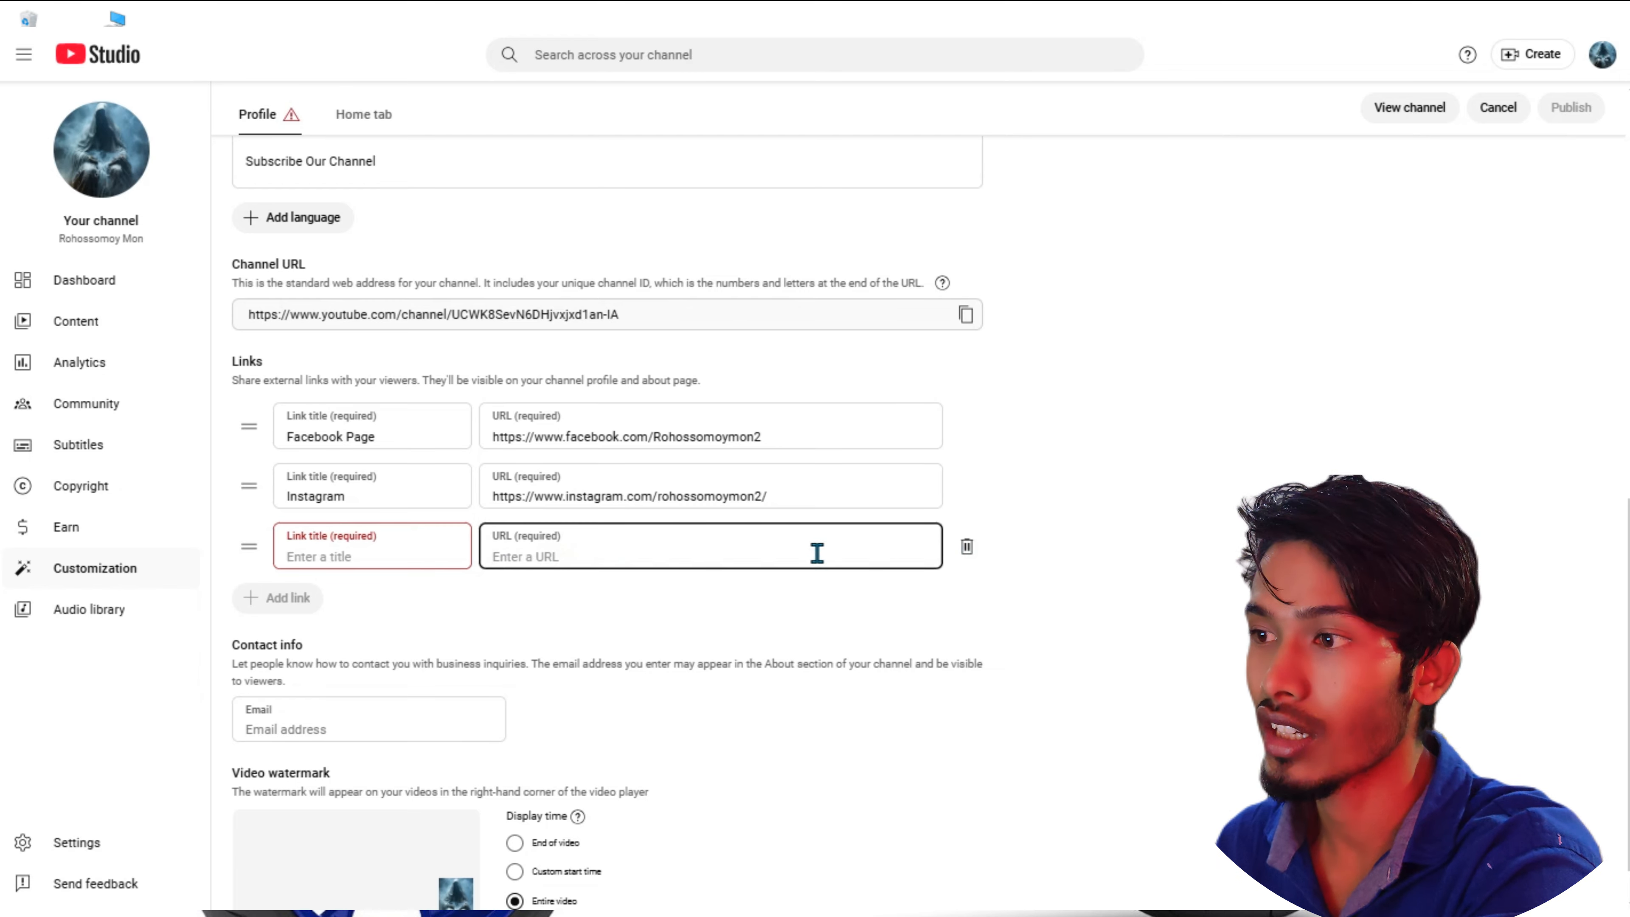
{"action": "left_click", "coordinate": [967, 549]}
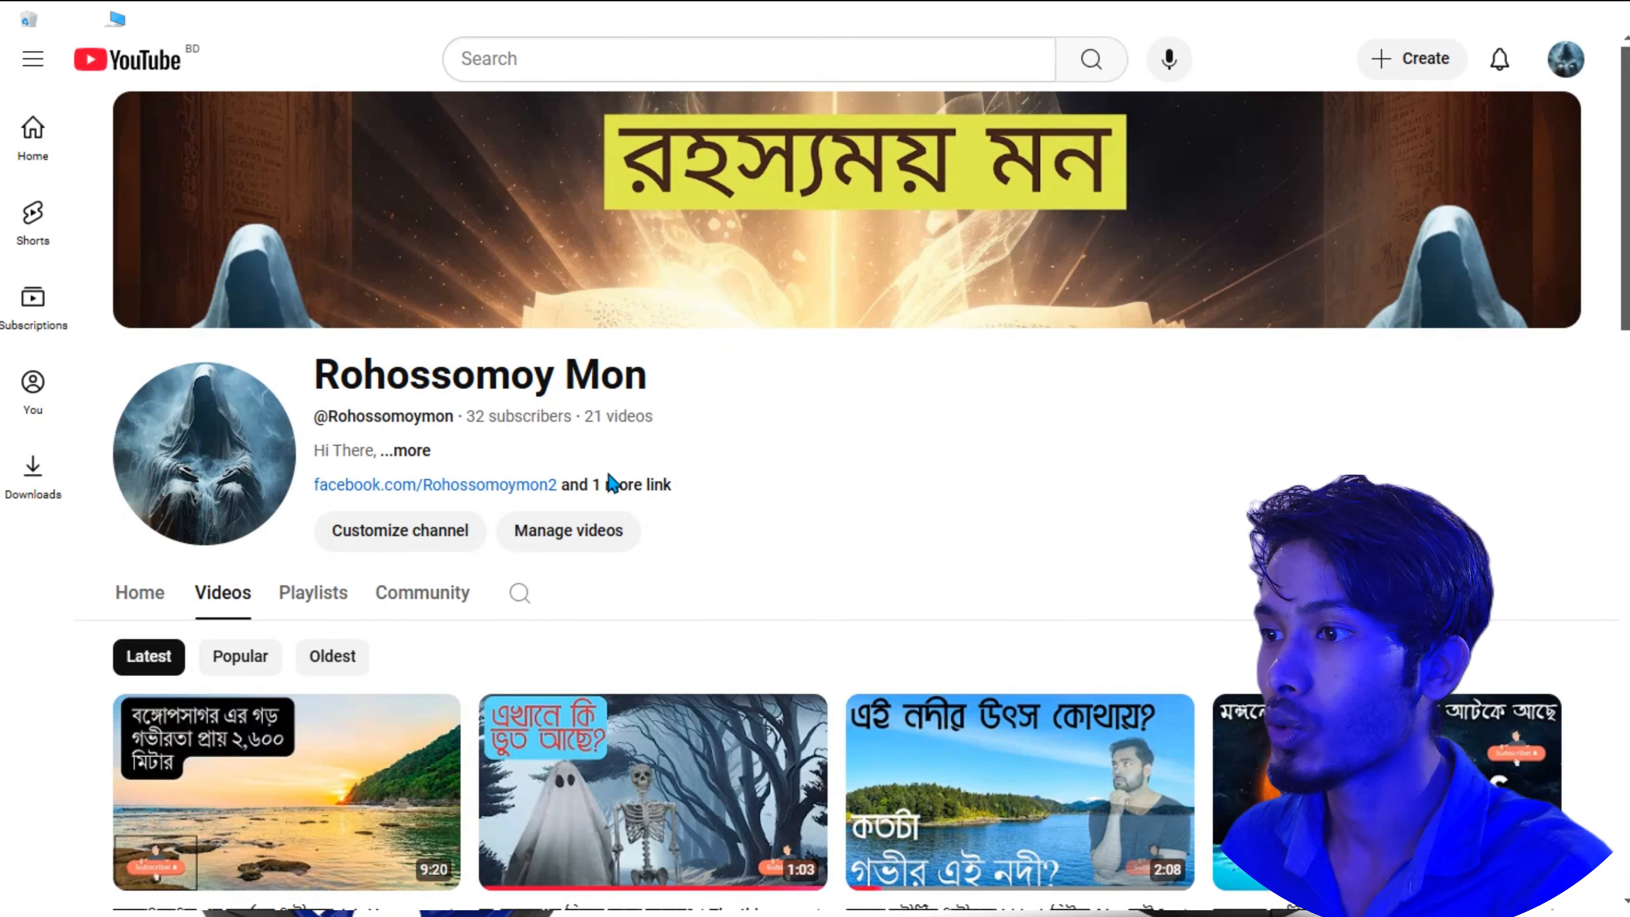
- Expand the remaining profile links on the public channel page to see how viewers find them
{"action": "left_click", "coordinate": [613, 487]}
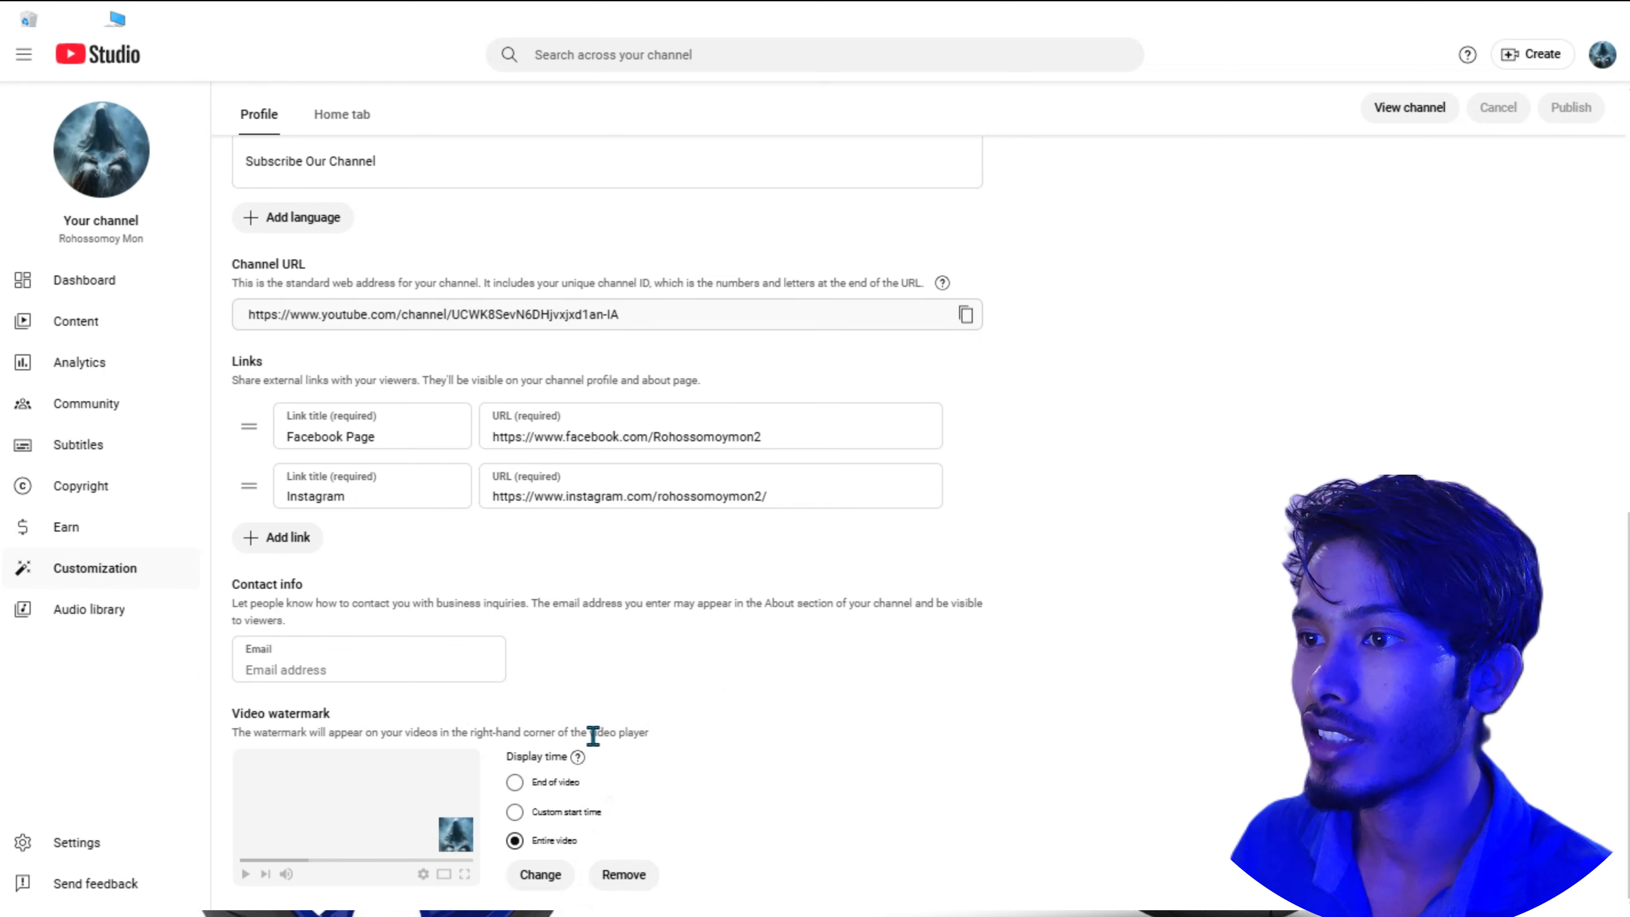
- Open the audio library and look through its music tracks with their genre, mood, artist and license type
{"action": "left_click", "coordinate": [92, 615]}
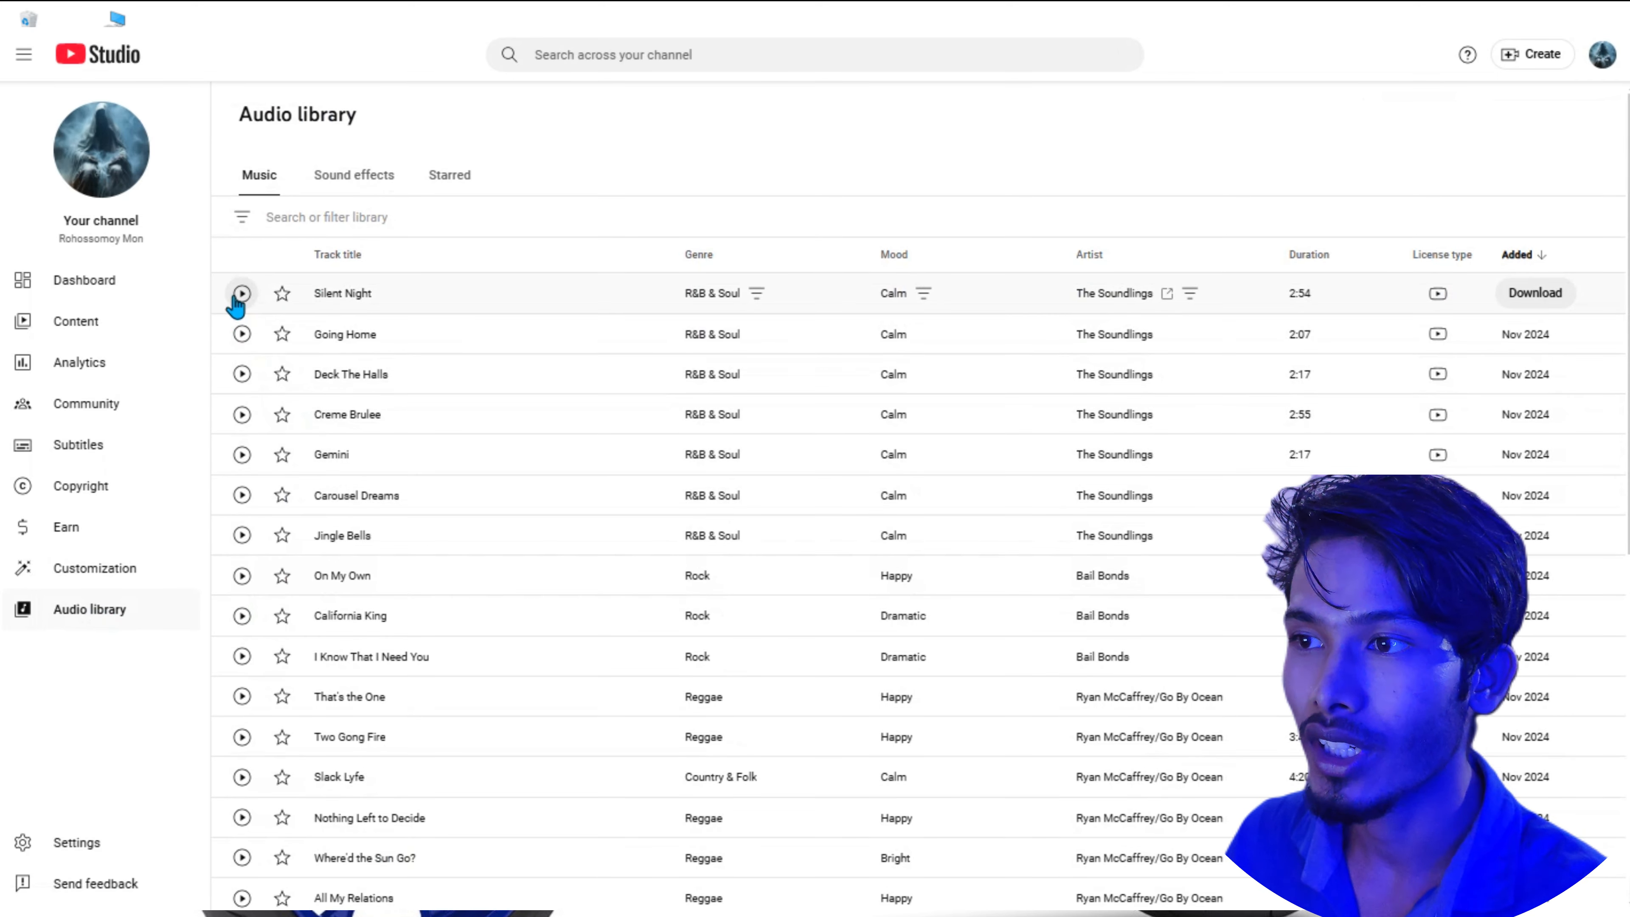
{"action": "scroll", "coordinate": [538, 448], "scroll_direction": "down", "scroll_amount": 7}
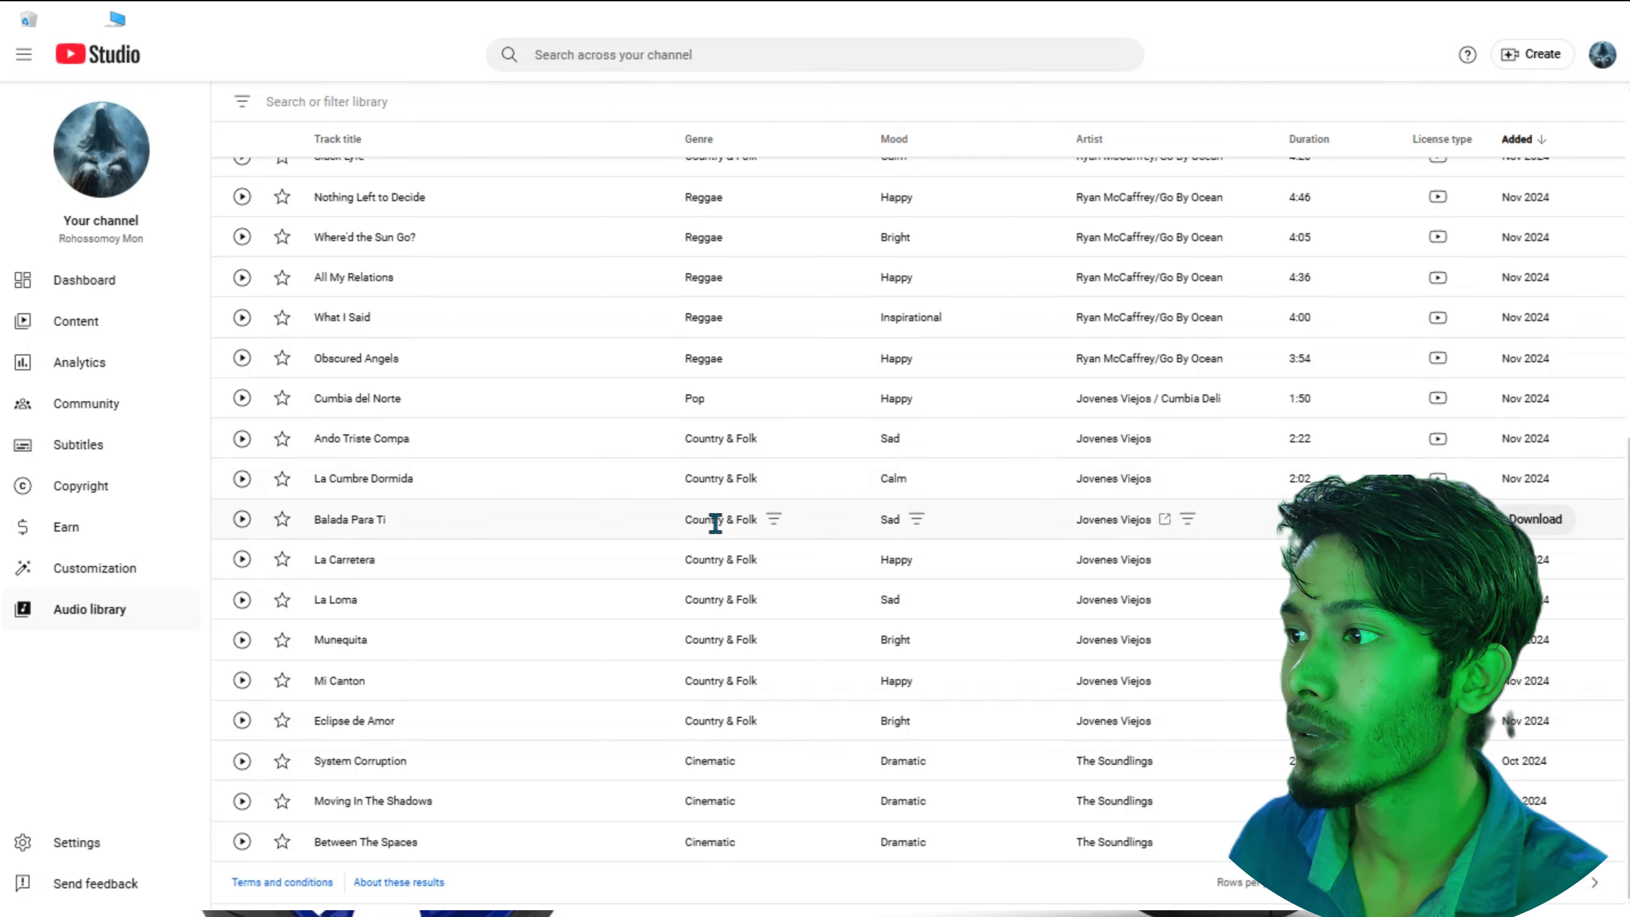
{"action": "scroll", "coordinate": [706, 526], "scroll_direction": "up", "scroll_amount": 7}
{"action": "scroll", "coordinate": [380, 456], "scroll_direction": "down", "scroll_amount": 7}
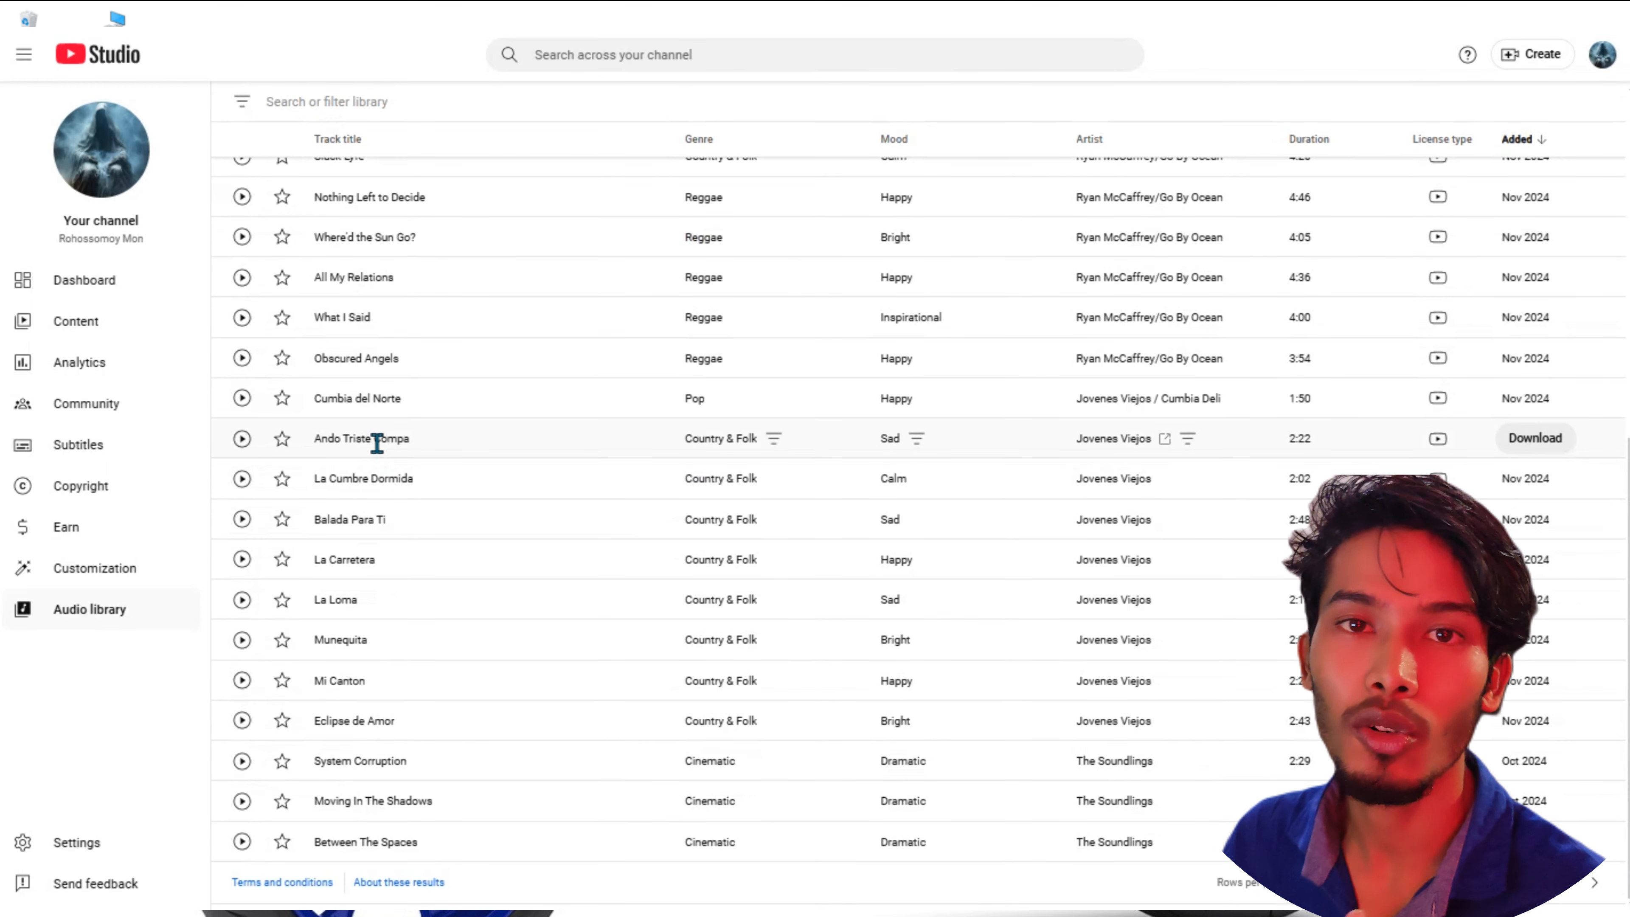
{"action": "scroll", "coordinate": [380, 443], "scroll_direction": "up", "scroll_amount": 7}
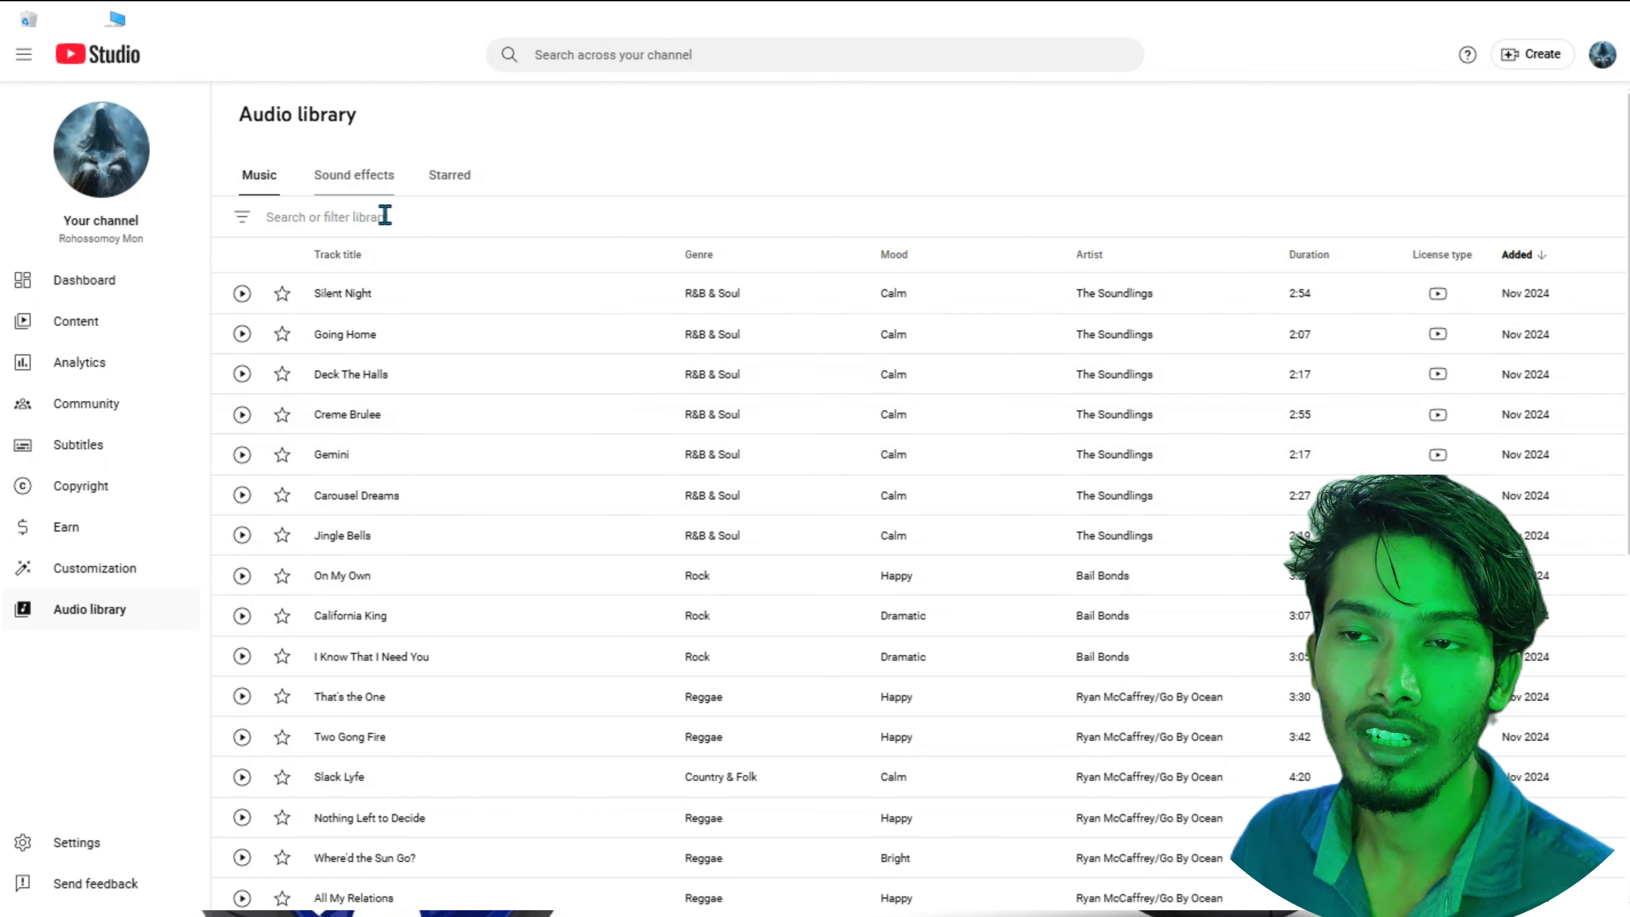
{"action": "scroll", "coordinate": [352, 332], "scroll_direction": "down", "scroll_amount": 7}
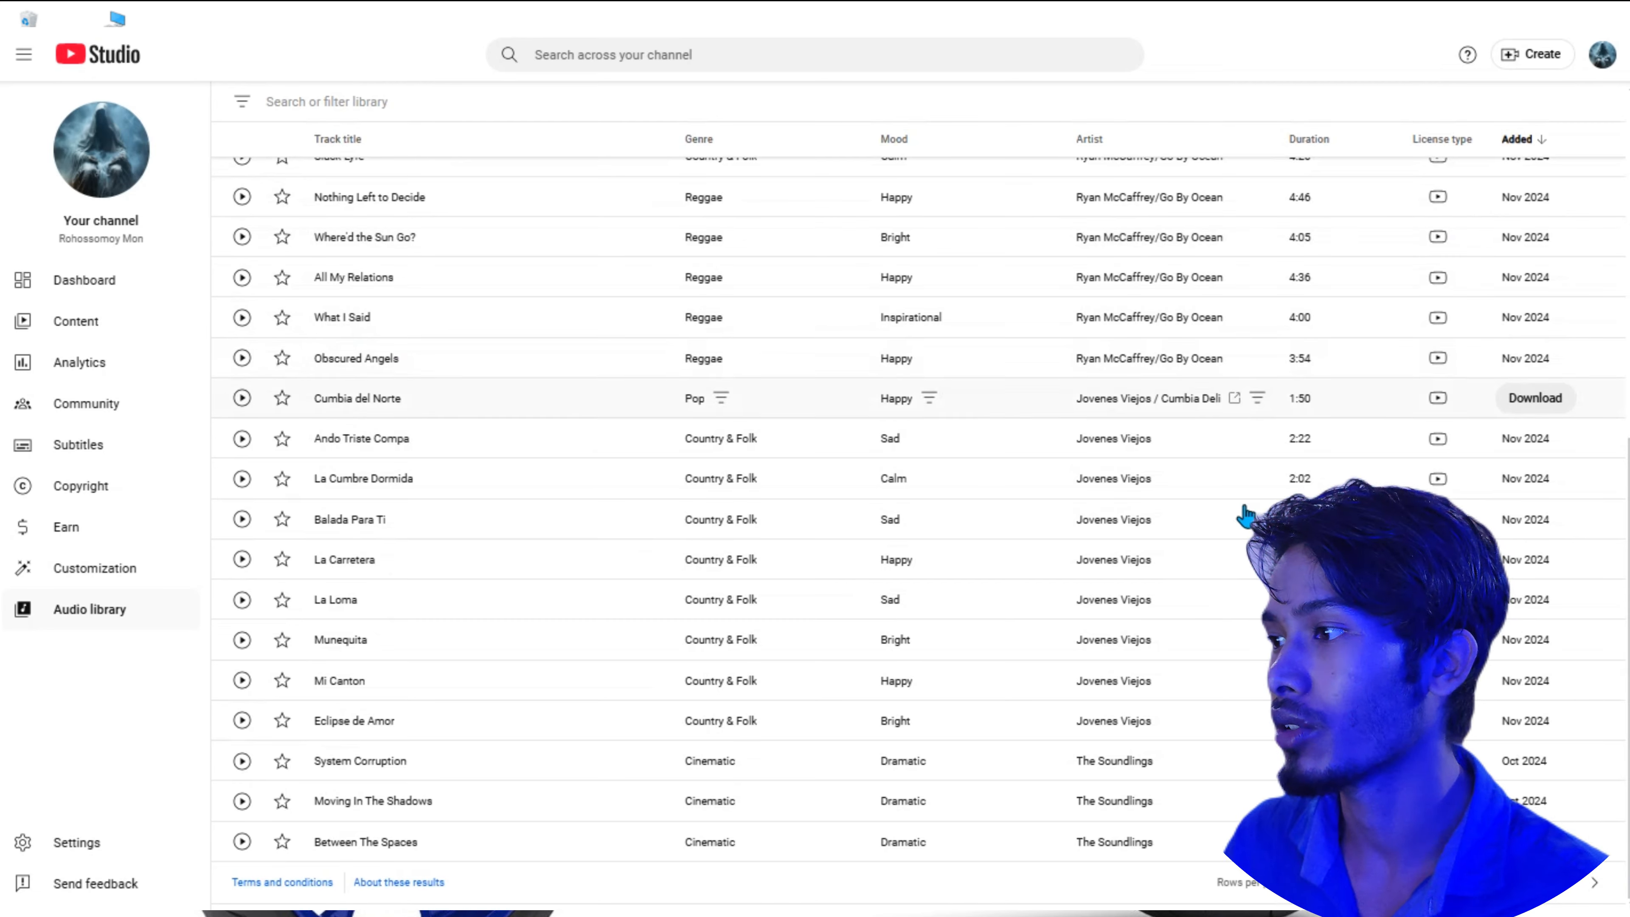
{"action": "scroll", "coordinate": [697, 128], "scroll_direction": "up", "scroll_amount": 10}
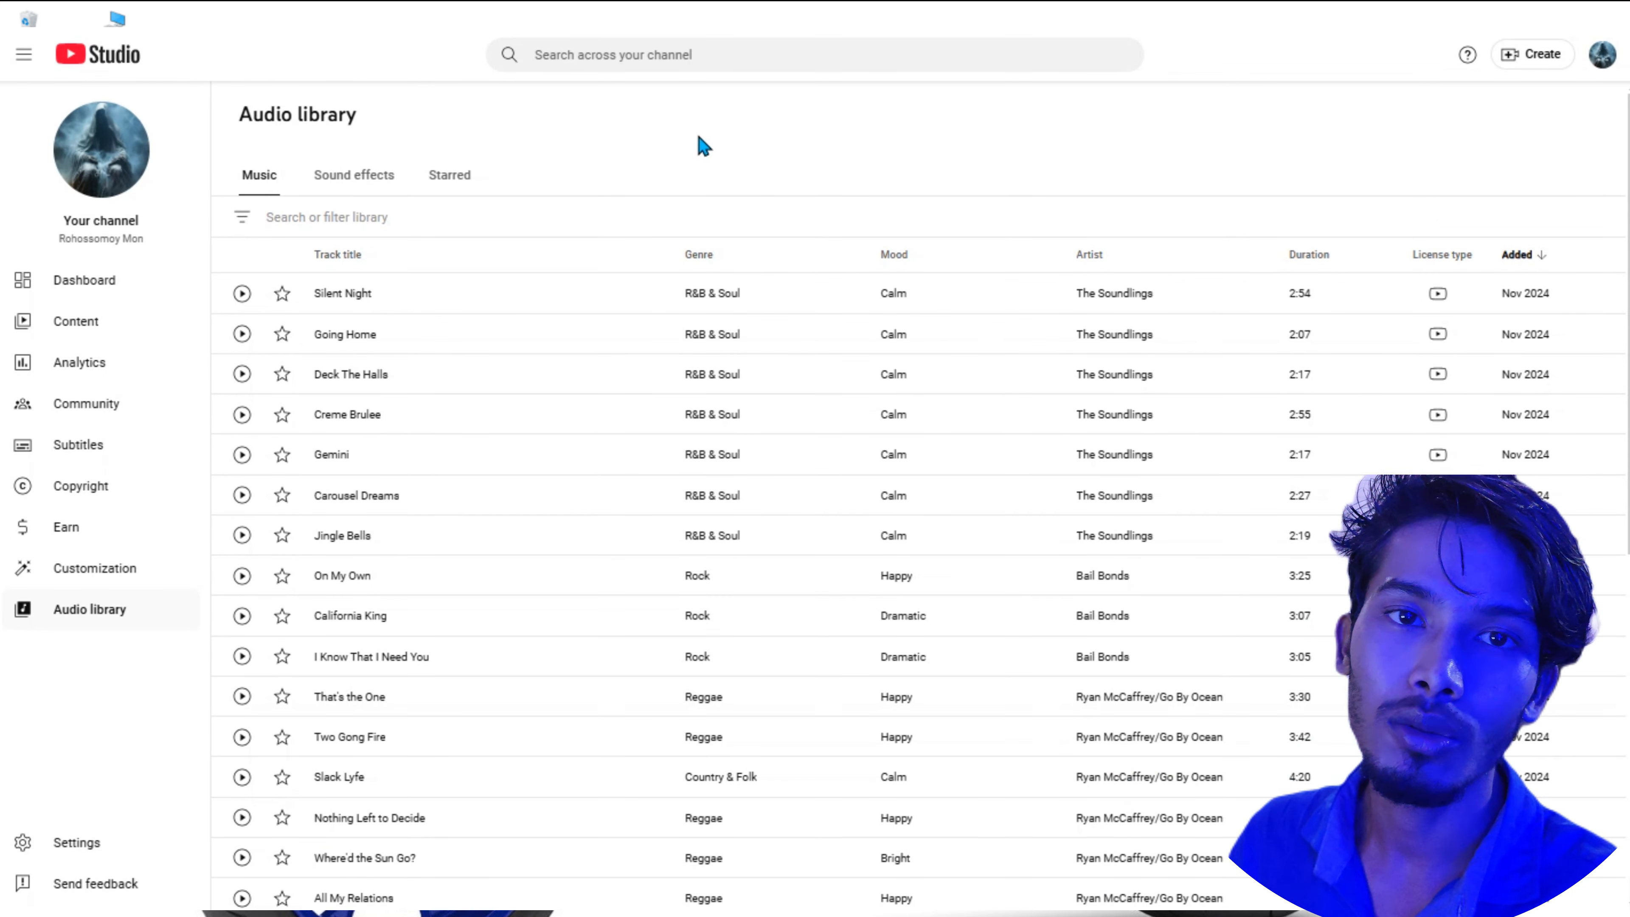
- Open the studio settings and review the general default currency, then the channel's country of residence and keywords
{"action": "left_click", "coordinate": [75, 844]}
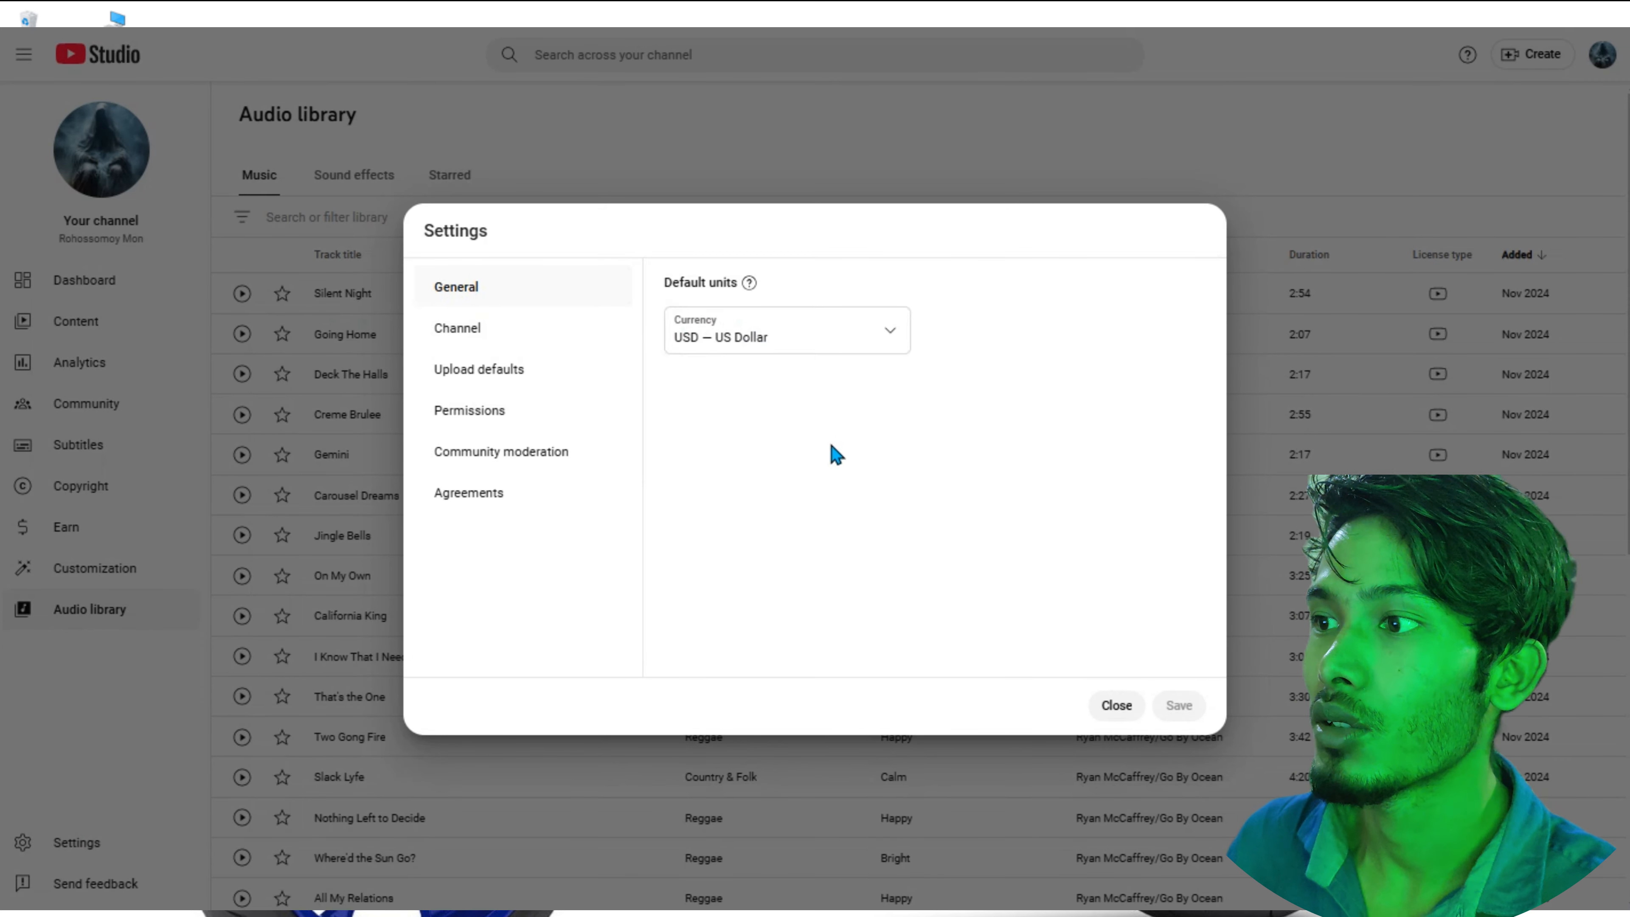
{"action": "left_click", "coordinate": [552, 334]}
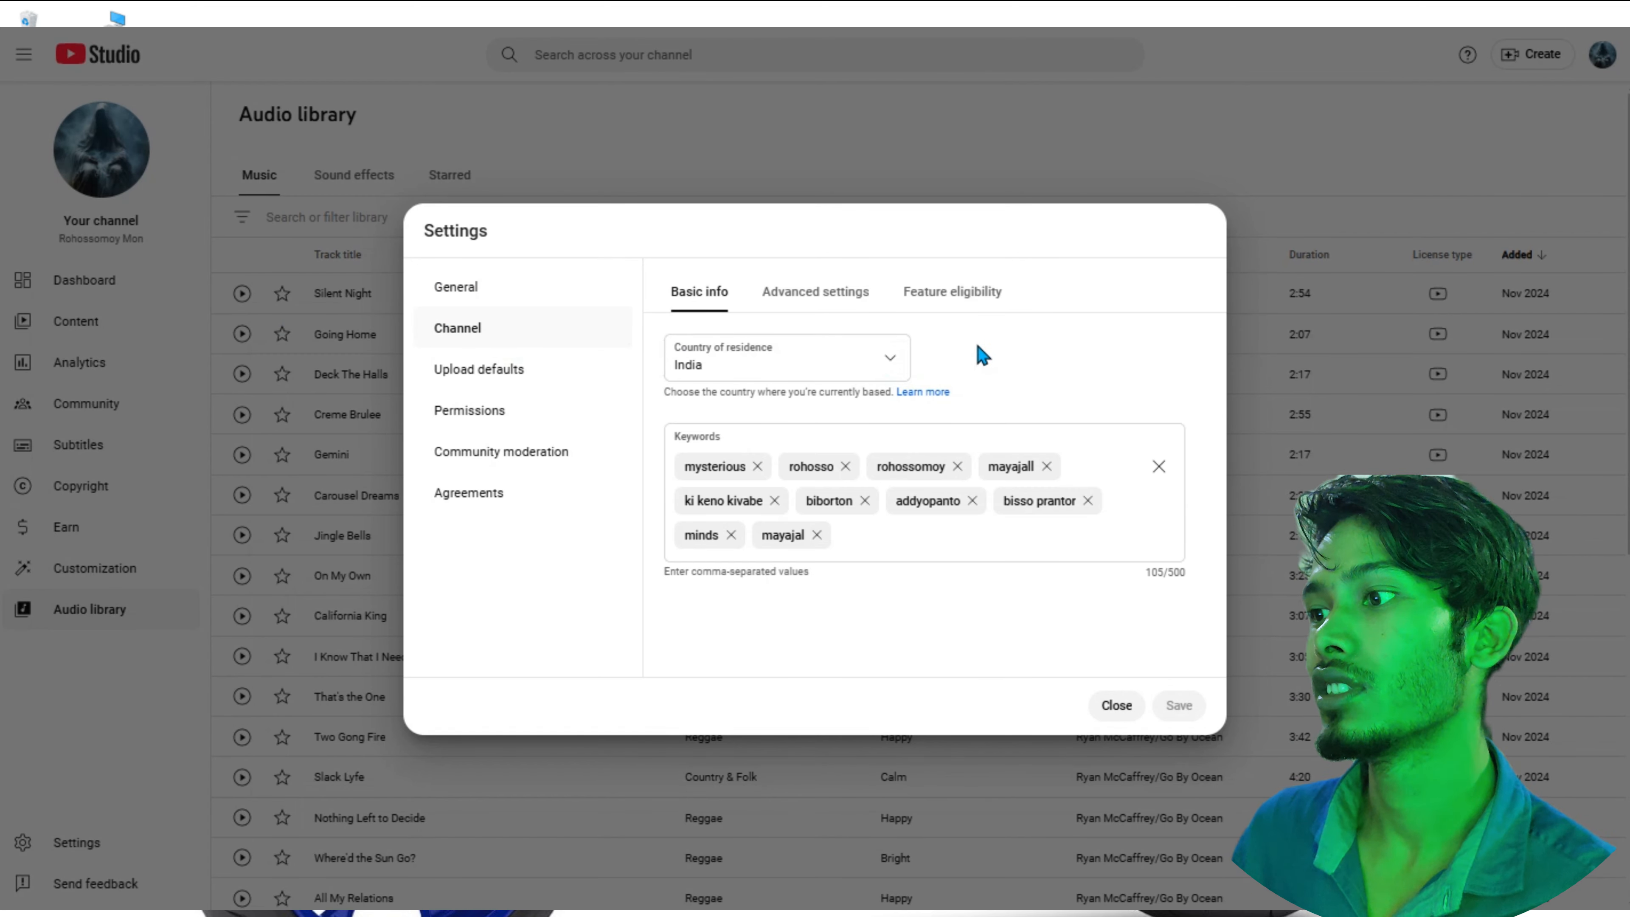
{"action": "left_click", "coordinate": [905, 527]}
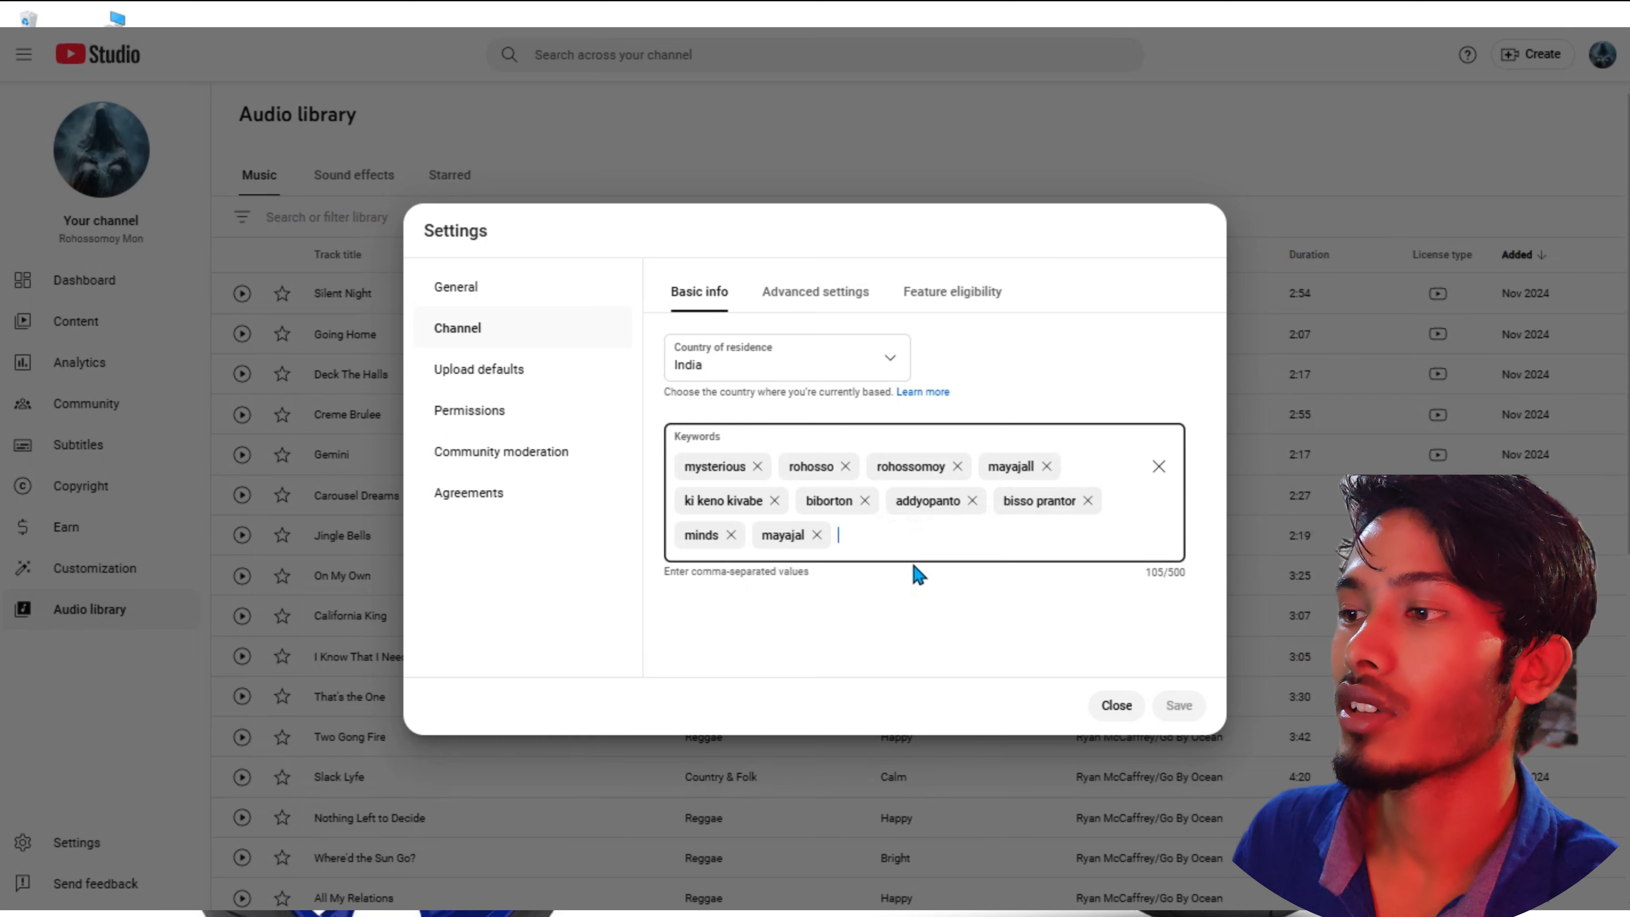
{"action": "left_click", "coordinate": [922, 592]}
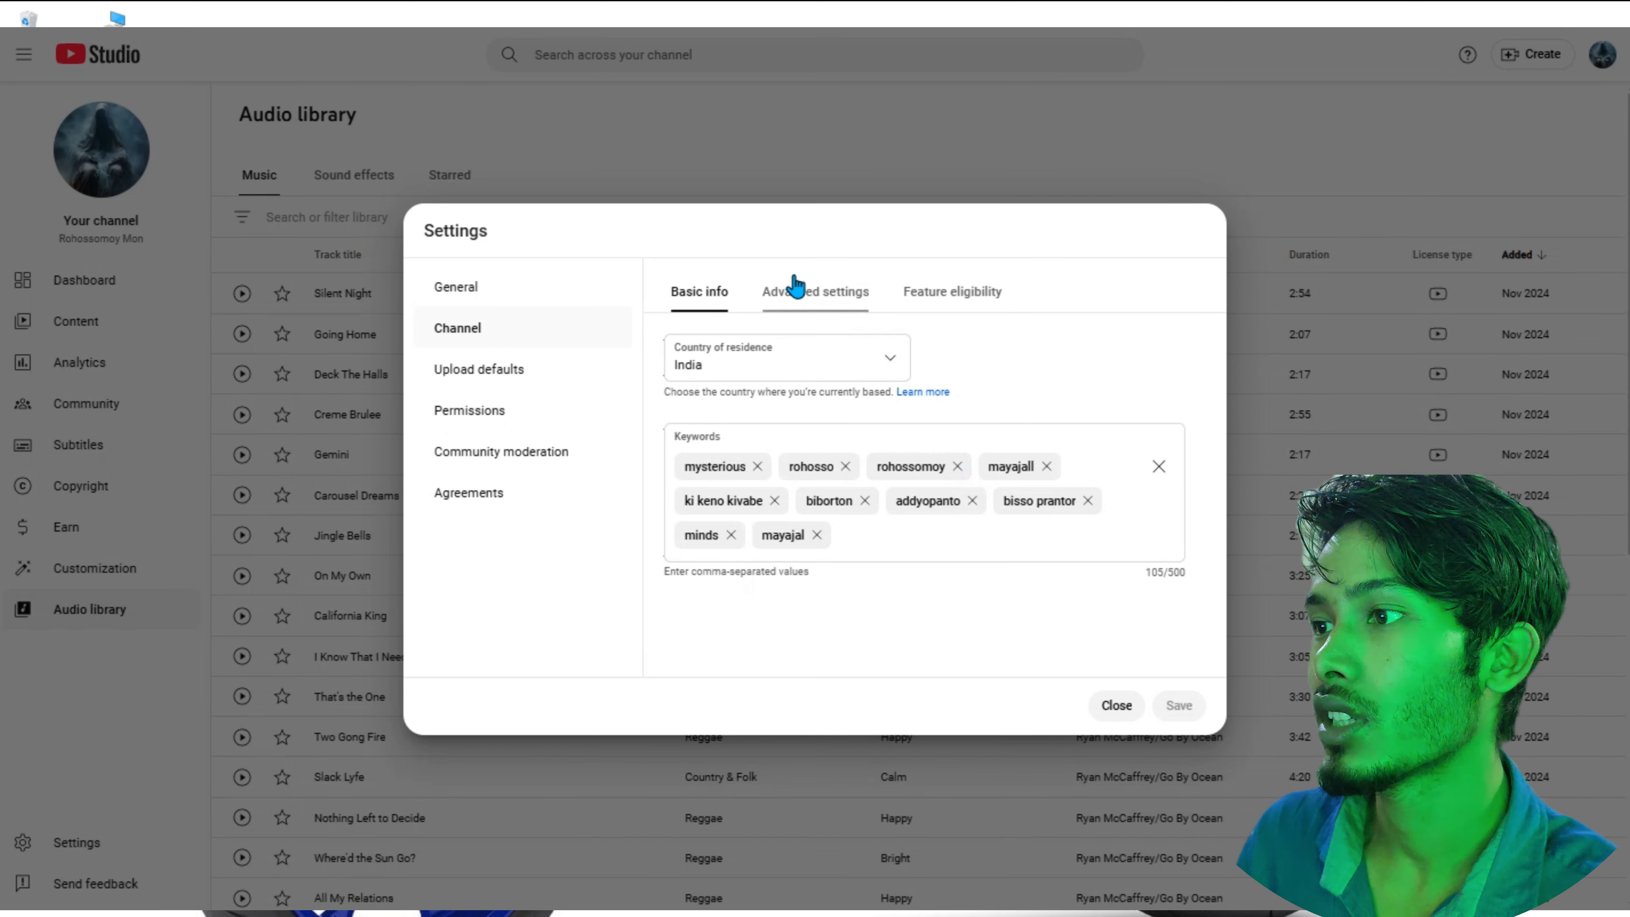
- Review the channel's advanced settings, from the made-for-kids audience choice to clips and third-party training
{"action": "left_click", "coordinate": [806, 294]}
{"action": "scroll", "coordinate": [789, 514], "scroll_direction": "down", "scroll_amount": 5}
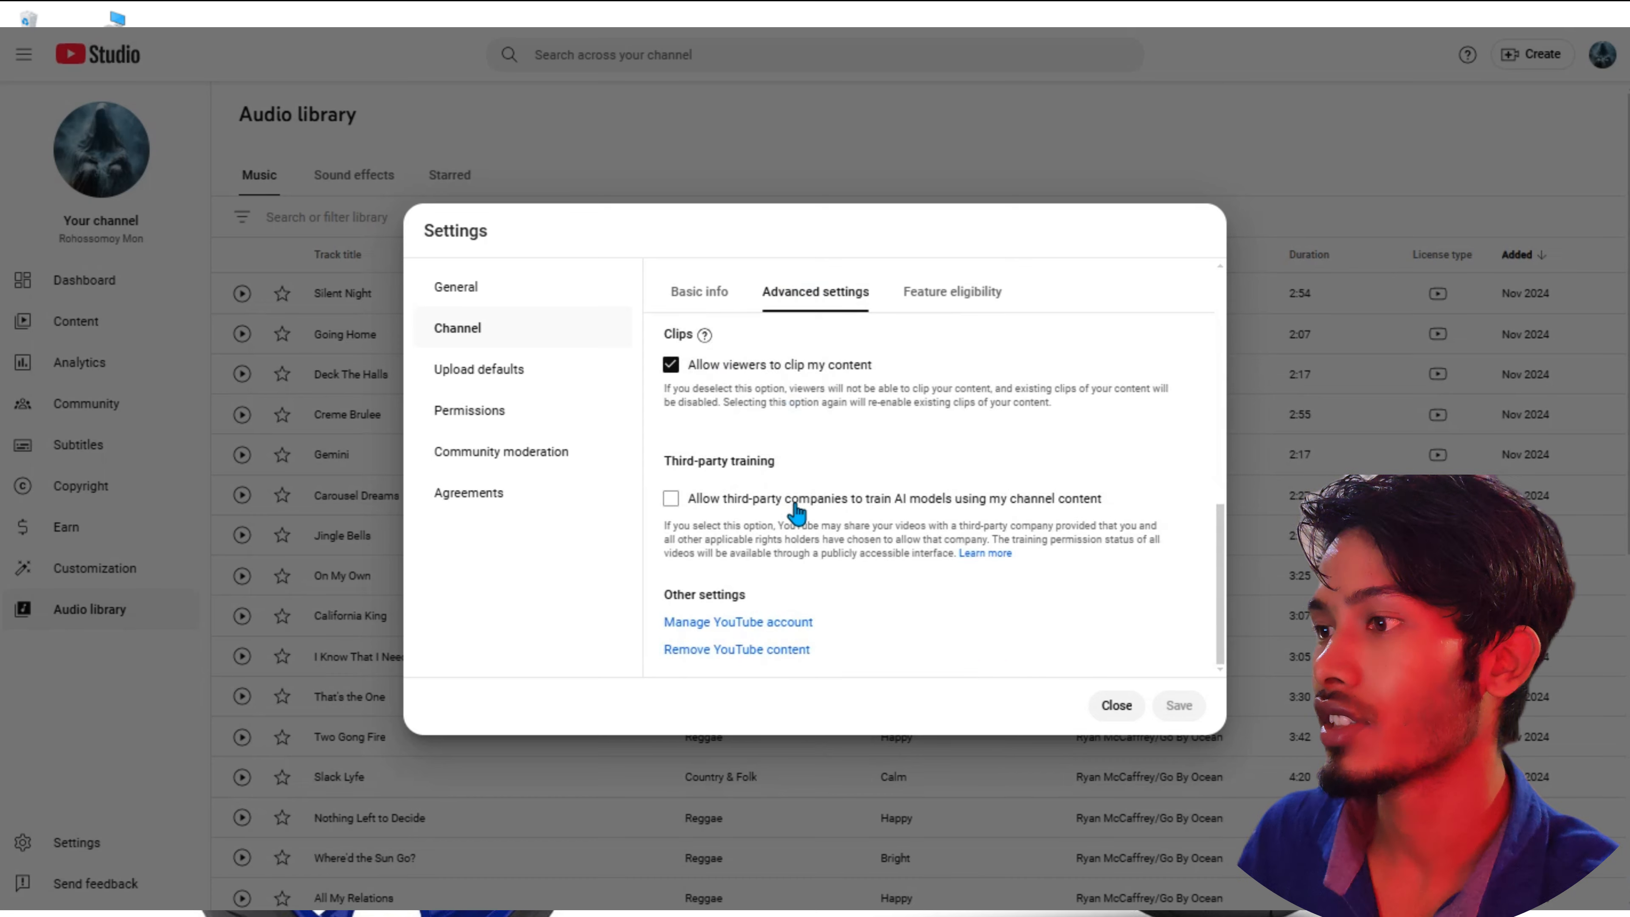
{"action": "scroll", "coordinate": [799, 504], "scroll_direction": "up", "scroll_amount": 5}
{"action": "scroll", "coordinate": [802, 501], "scroll_direction": "down", "scroll_amount": 5}
{"action": "scroll", "coordinate": [807, 531], "scroll_direction": "up", "scroll_amount": 5}
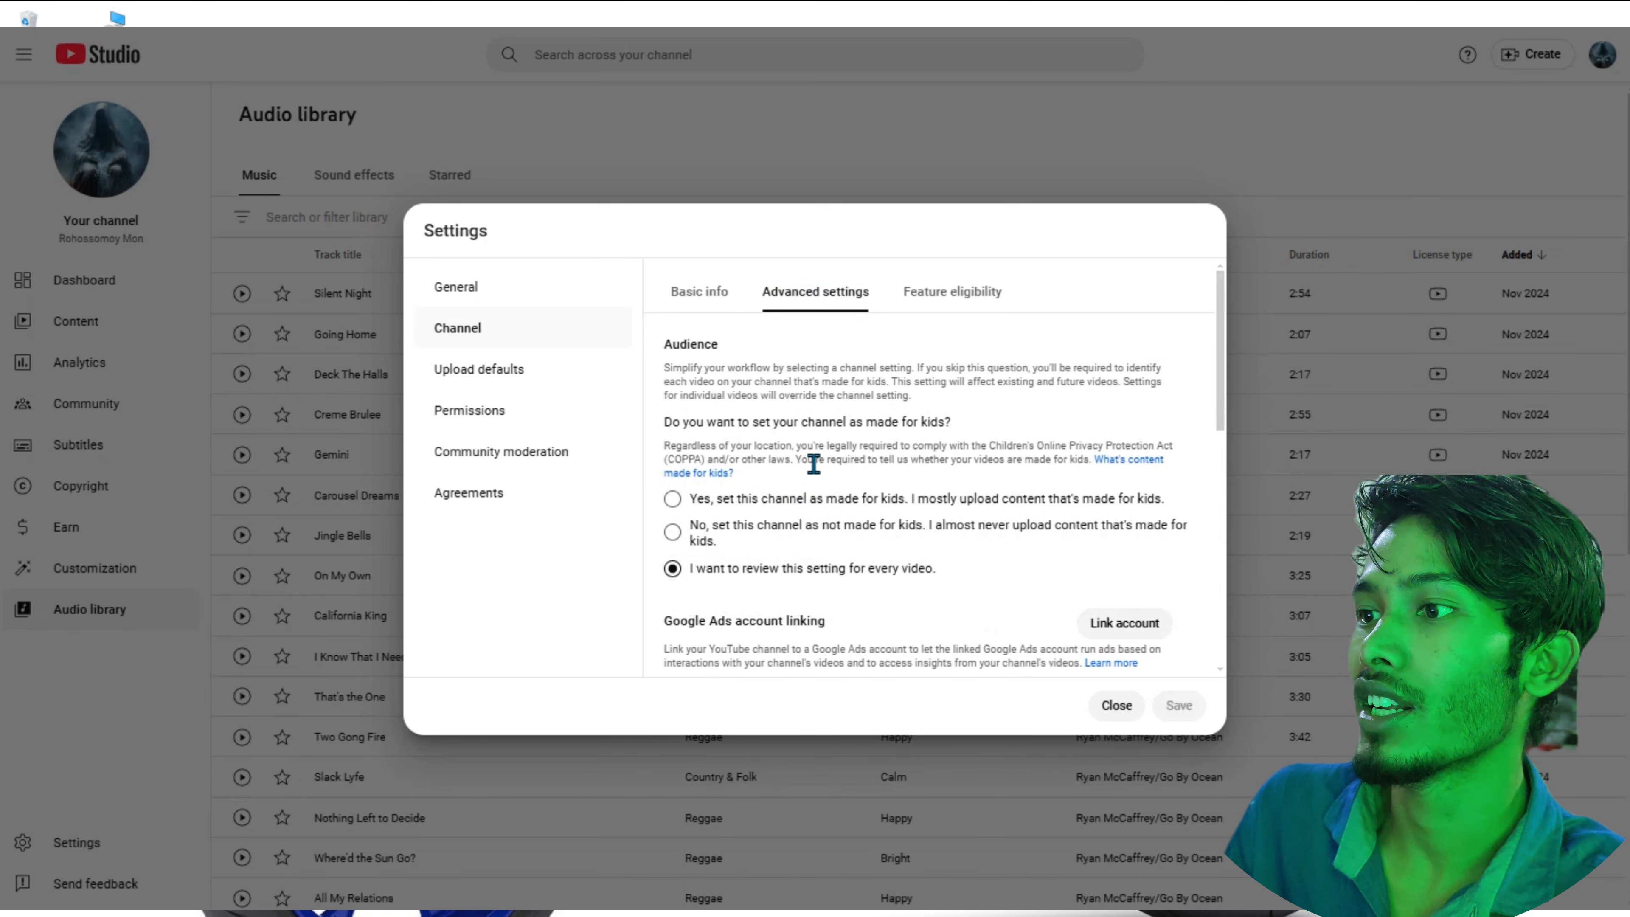
- Check the channel's feature eligibility, expanding the standard, intermediate and advanced features to read their requirements
{"action": "left_click", "coordinate": [935, 308]}
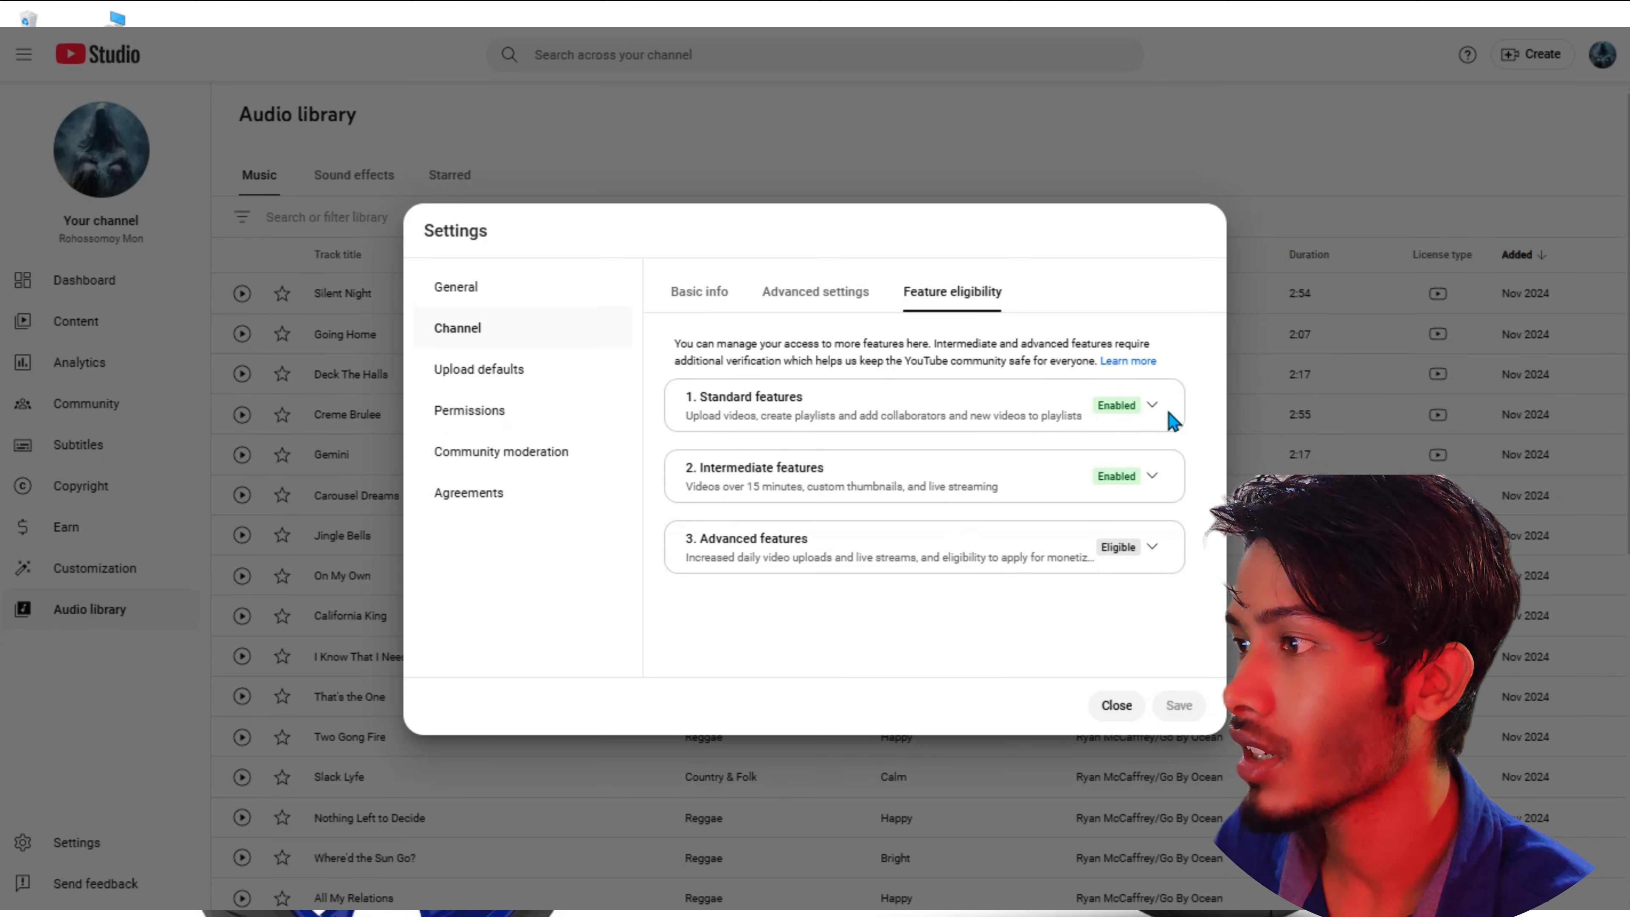
{"action": "left_click", "coordinate": [1152, 406]}
{"action": "scroll", "coordinate": [1130, 601], "scroll_direction": "down", "scroll_amount": 1}
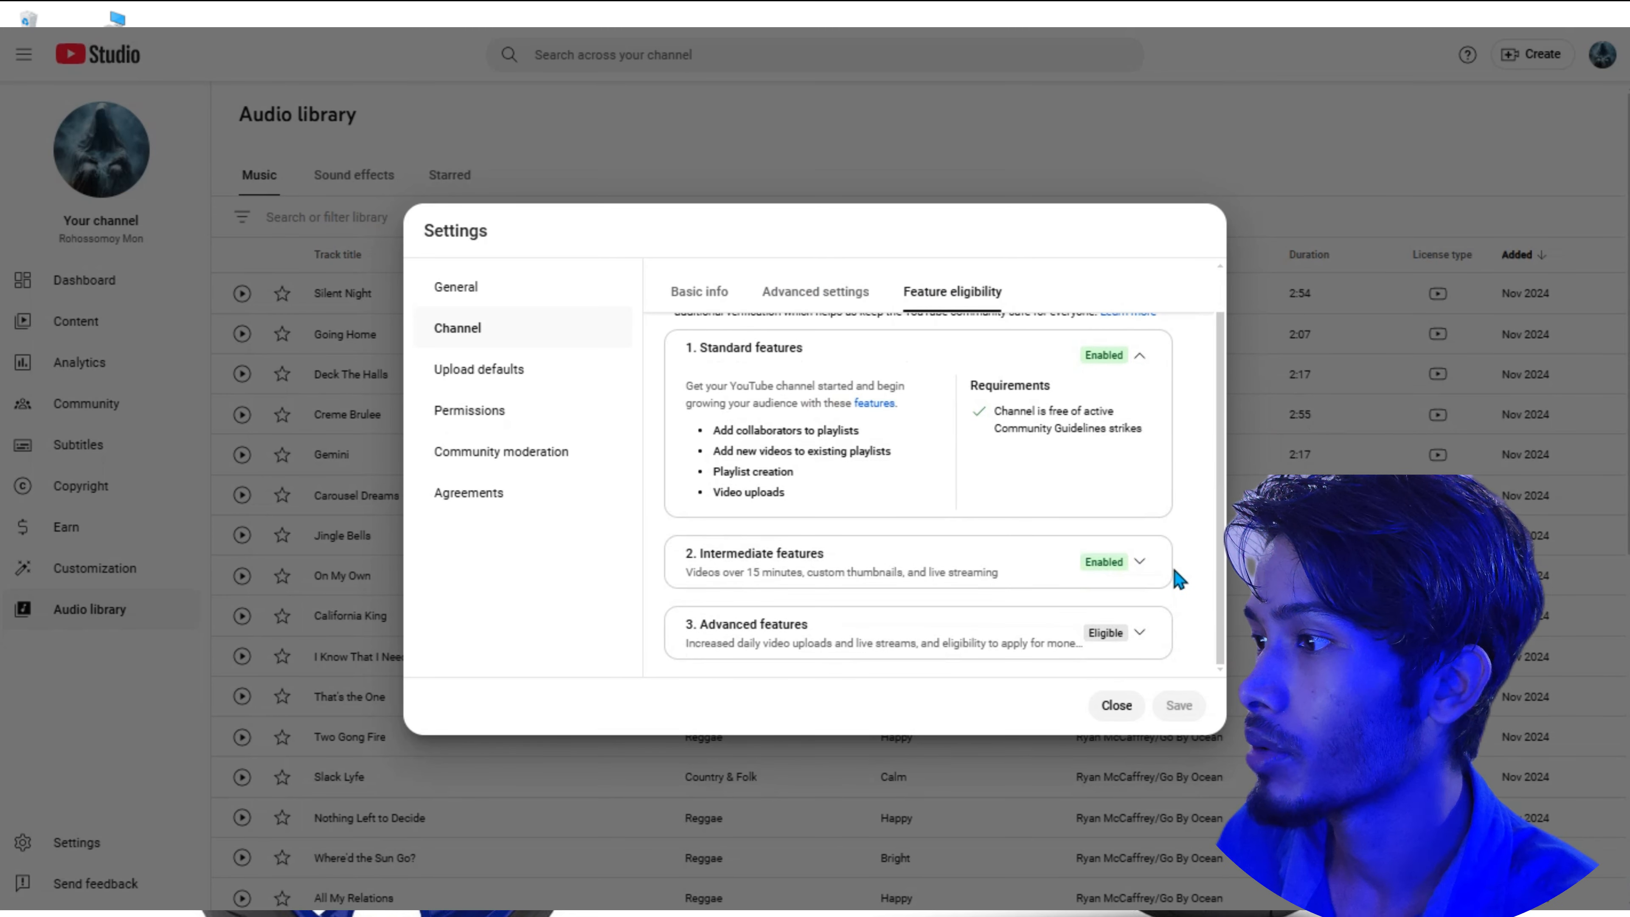
{"action": "left_click", "coordinate": [1142, 563]}
{"action": "scroll", "coordinate": [1145, 568], "scroll_direction": "down", "scroll_amount": 2}
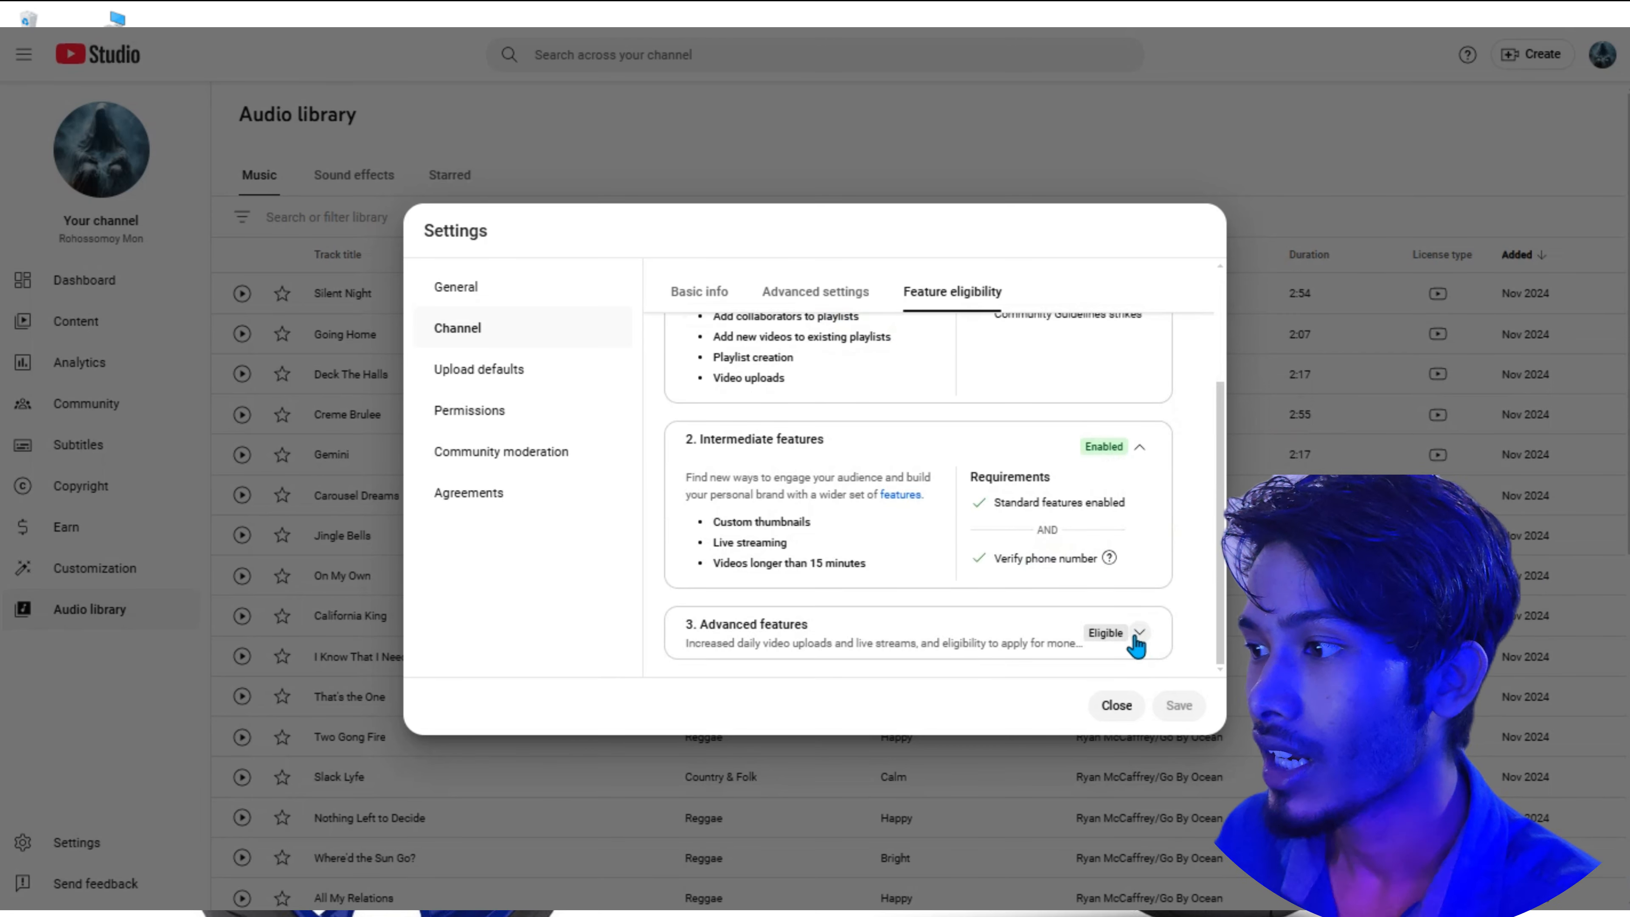
{"action": "left_click", "coordinate": [1141, 450]}
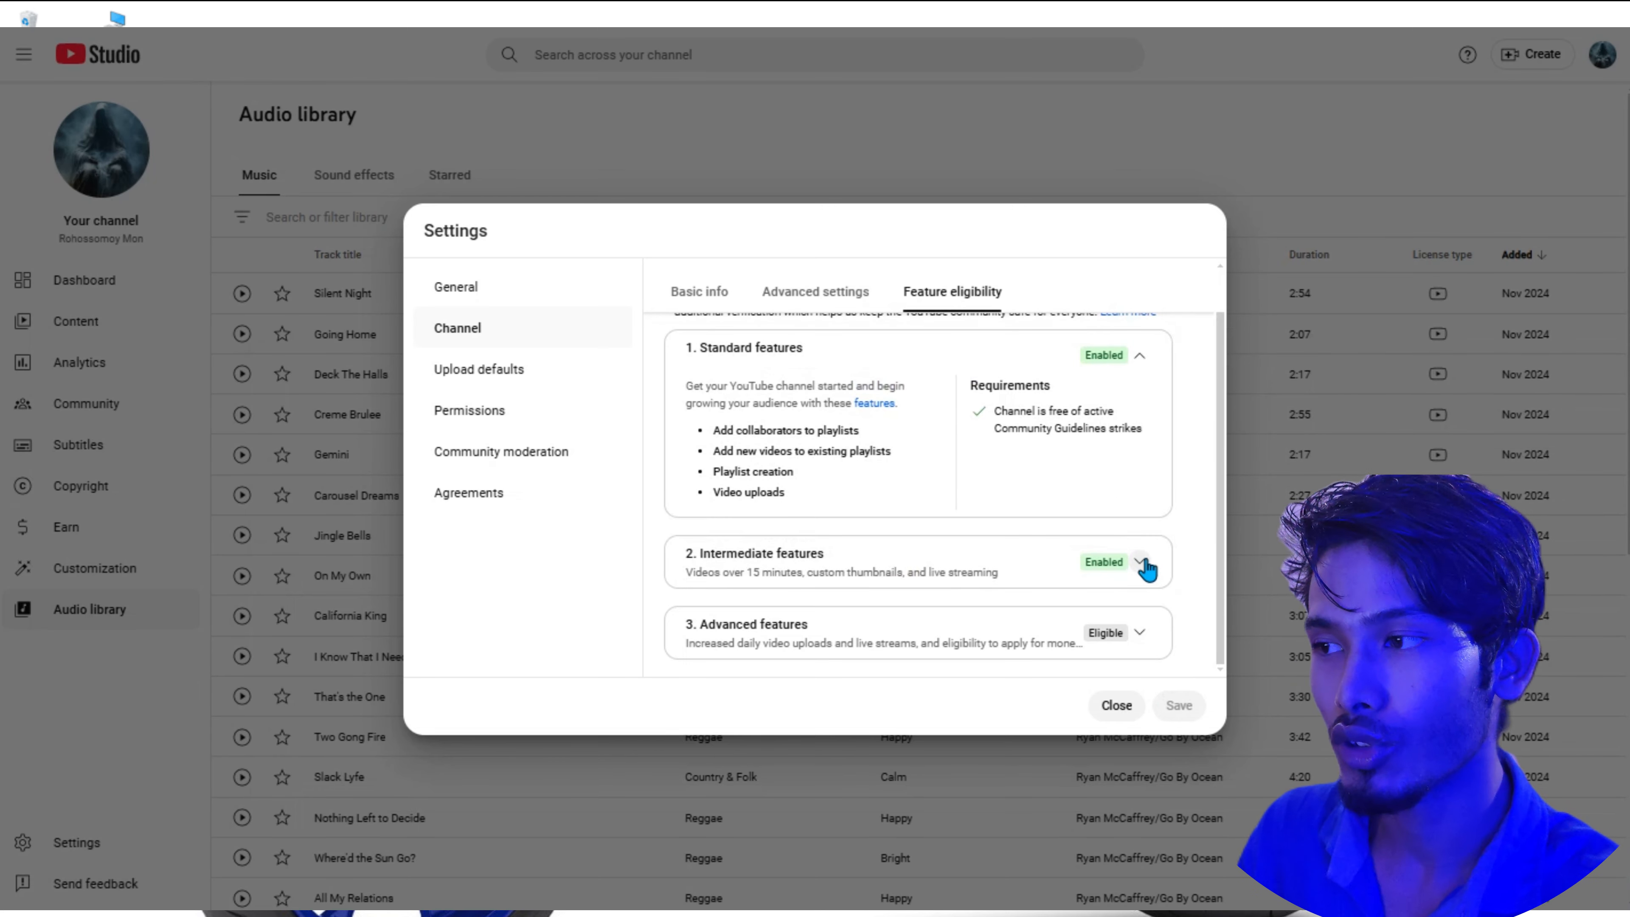
{"action": "left_click", "coordinate": [1141, 634]}
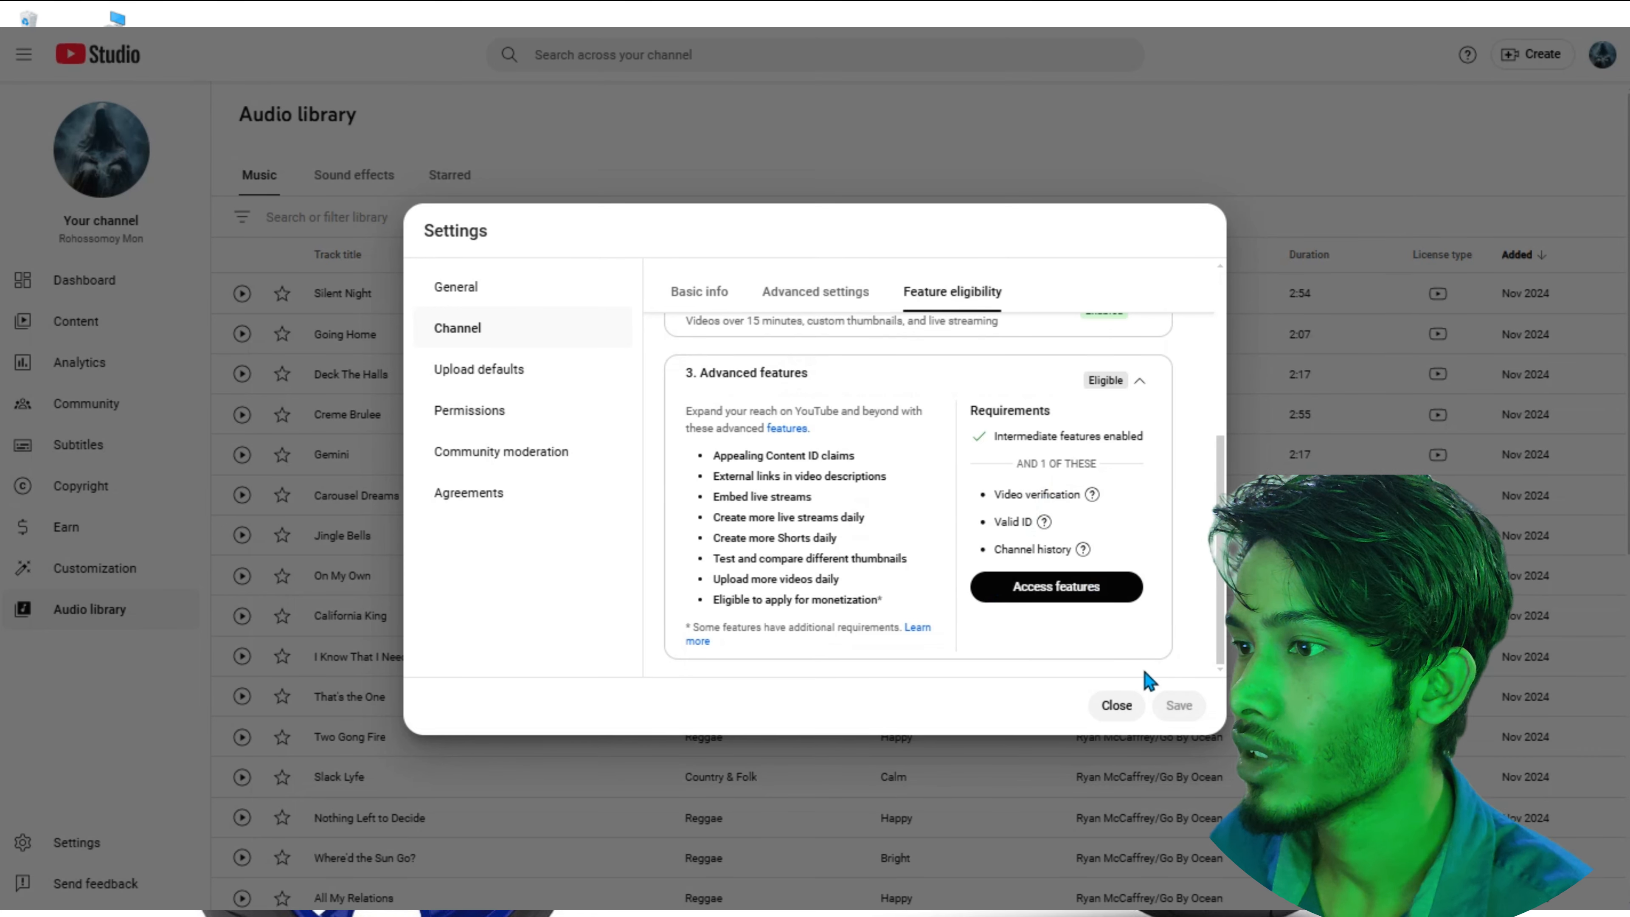
- Review the basic info of the upload defaults, including the title, description and visibility fields
{"action": "left_click", "coordinate": [491, 369]}
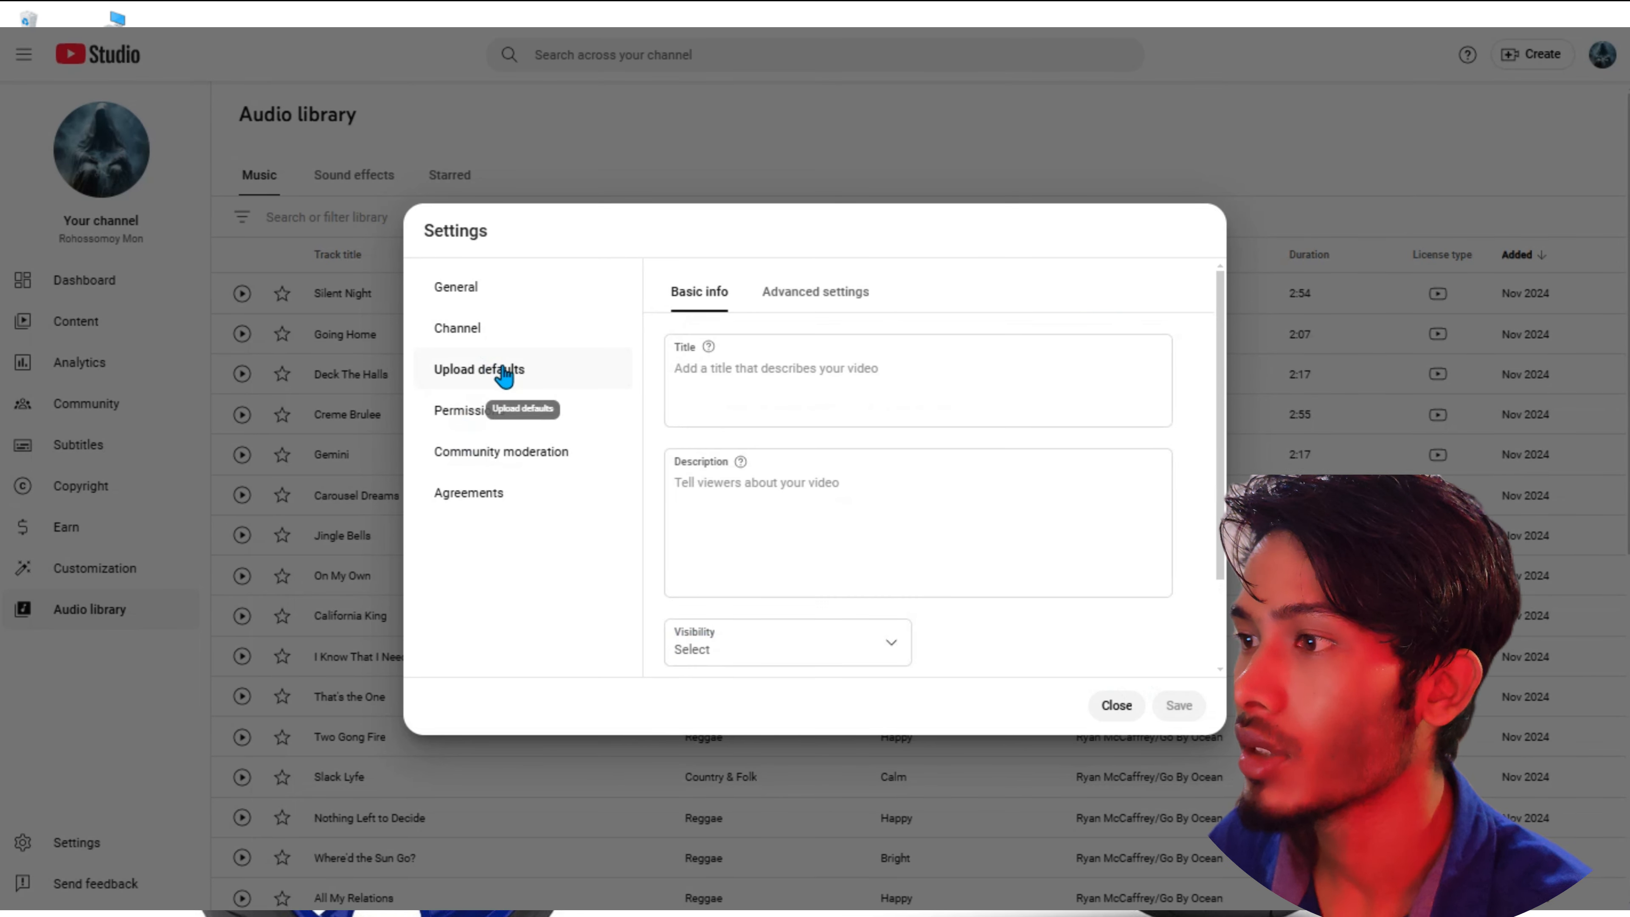
{"action": "scroll", "coordinate": [765, 398], "scroll_direction": "down", "scroll_amount": 2}
{"action": "scroll", "coordinate": [766, 384], "scroll_direction": "up", "scroll_amount": 2}
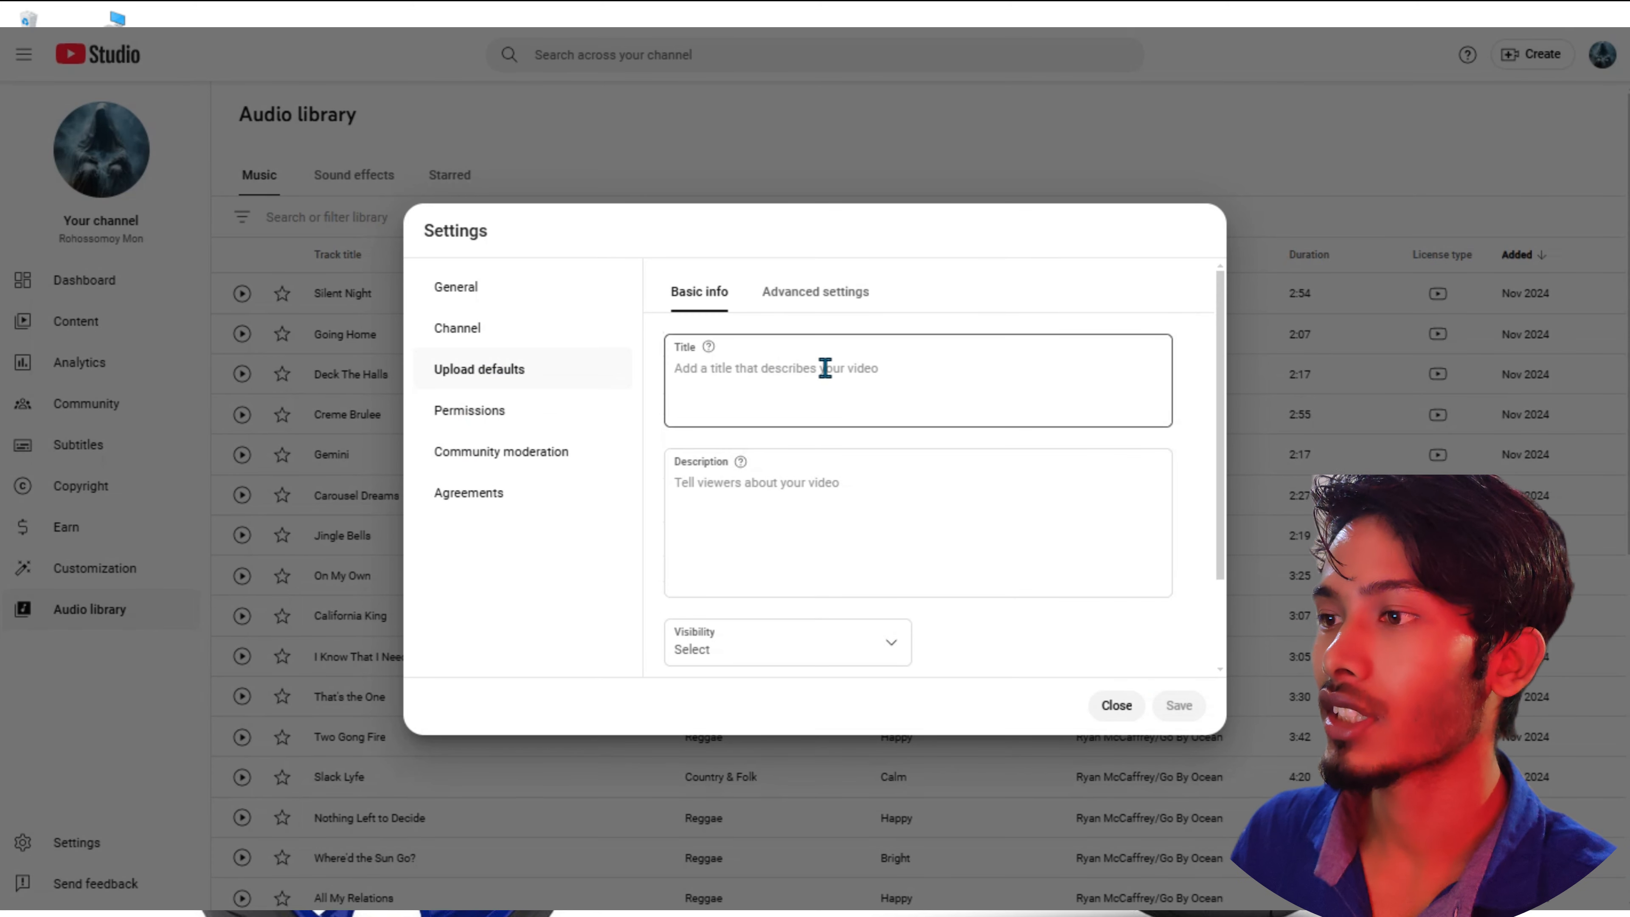
{"action": "scroll", "coordinate": [822, 368], "scroll_direction": "down", "scroll_amount": 2}
{"action": "scroll", "coordinate": [767, 461], "scroll_direction": "up", "scroll_amount": 2}
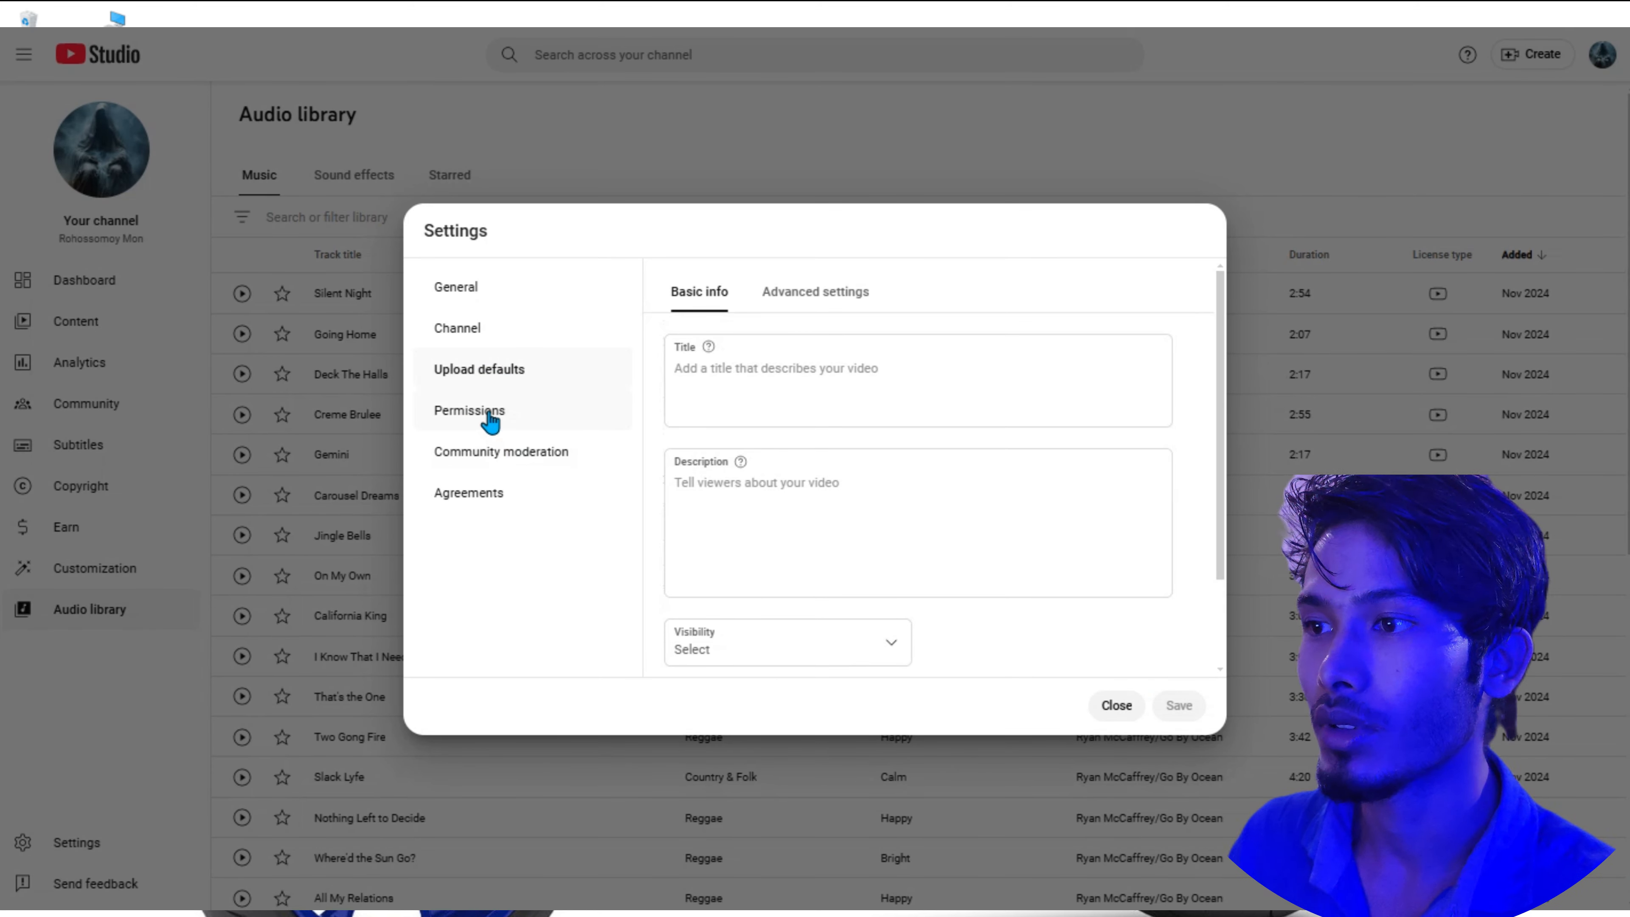